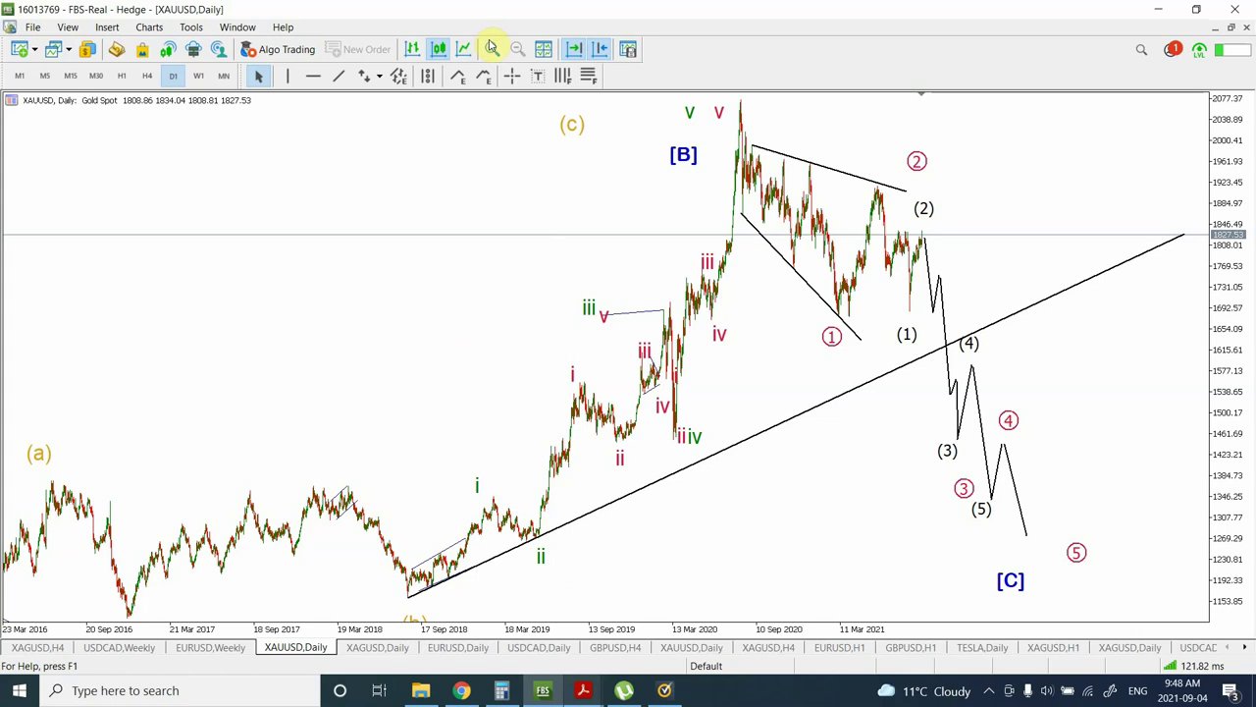
Step: Change the XAUUSD gold chart from Daily to the W1 weekly timeframe
click(199, 78)
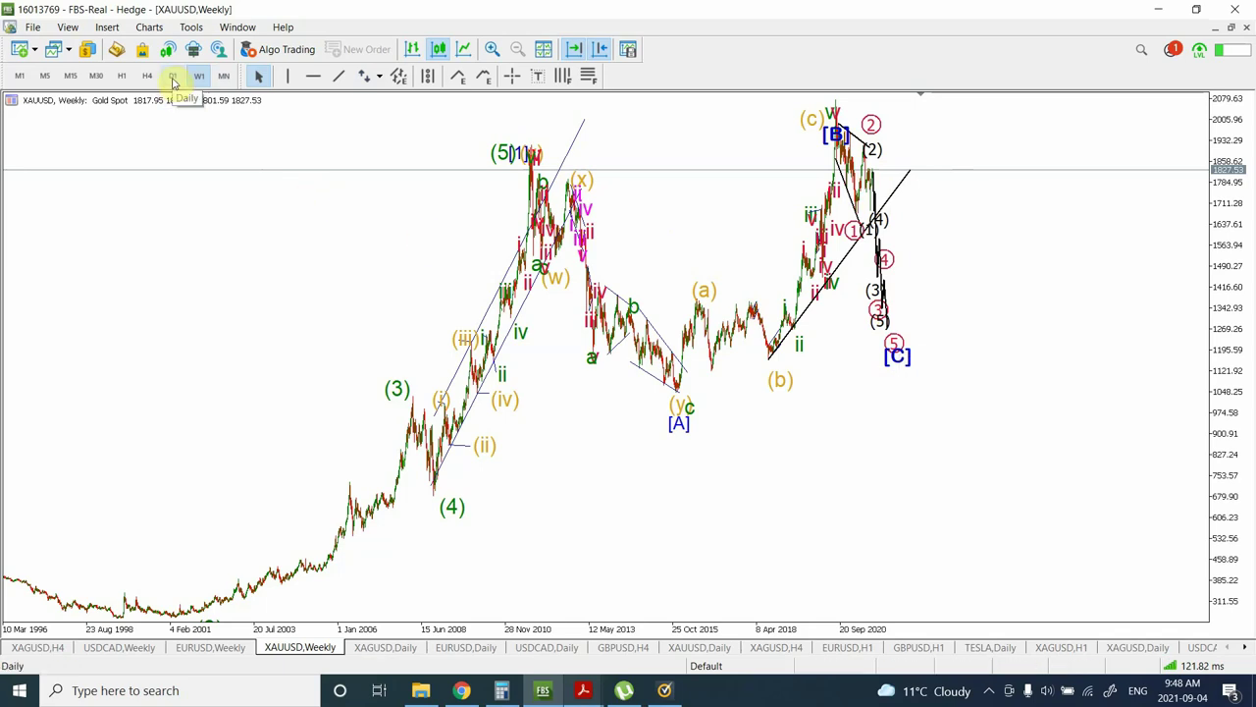
Step: Set the XAUUSD chart back to the D1 daily timeframe
click(172, 78)
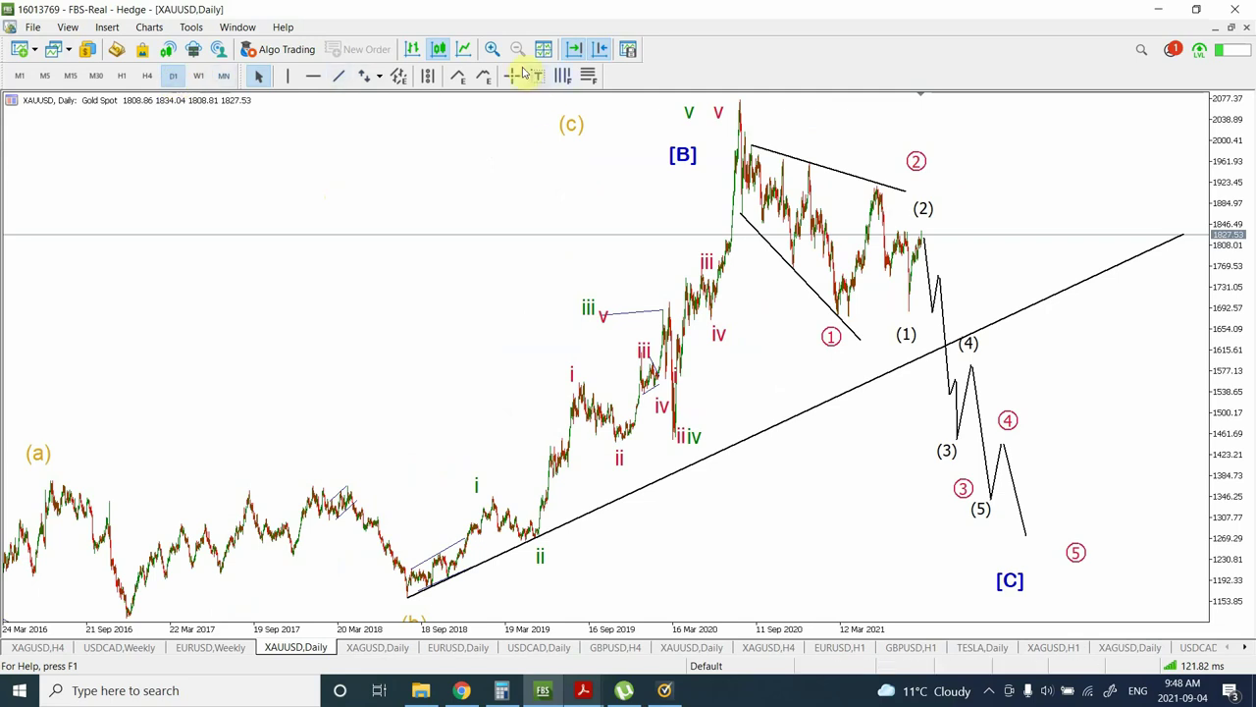
Step: Zoom in on recent XAUUSD daily price action, then change to the H4 timeframe
click(489, 49)
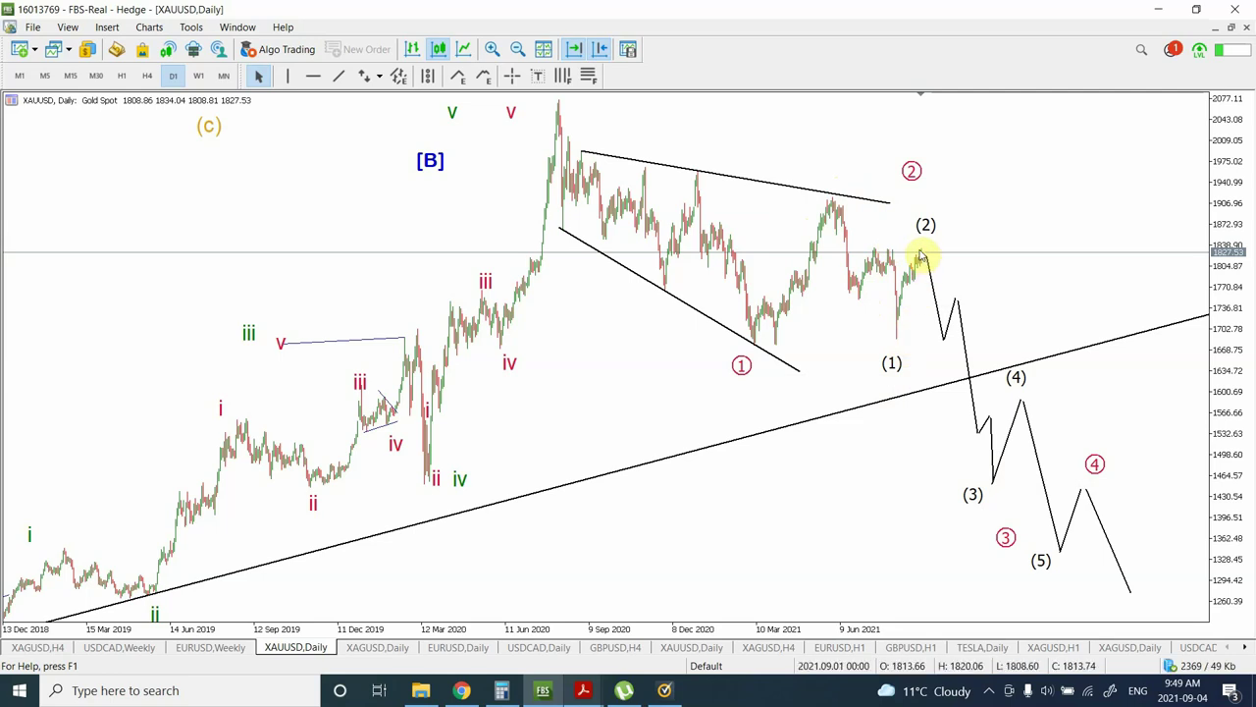
mouse_move(923, 254)
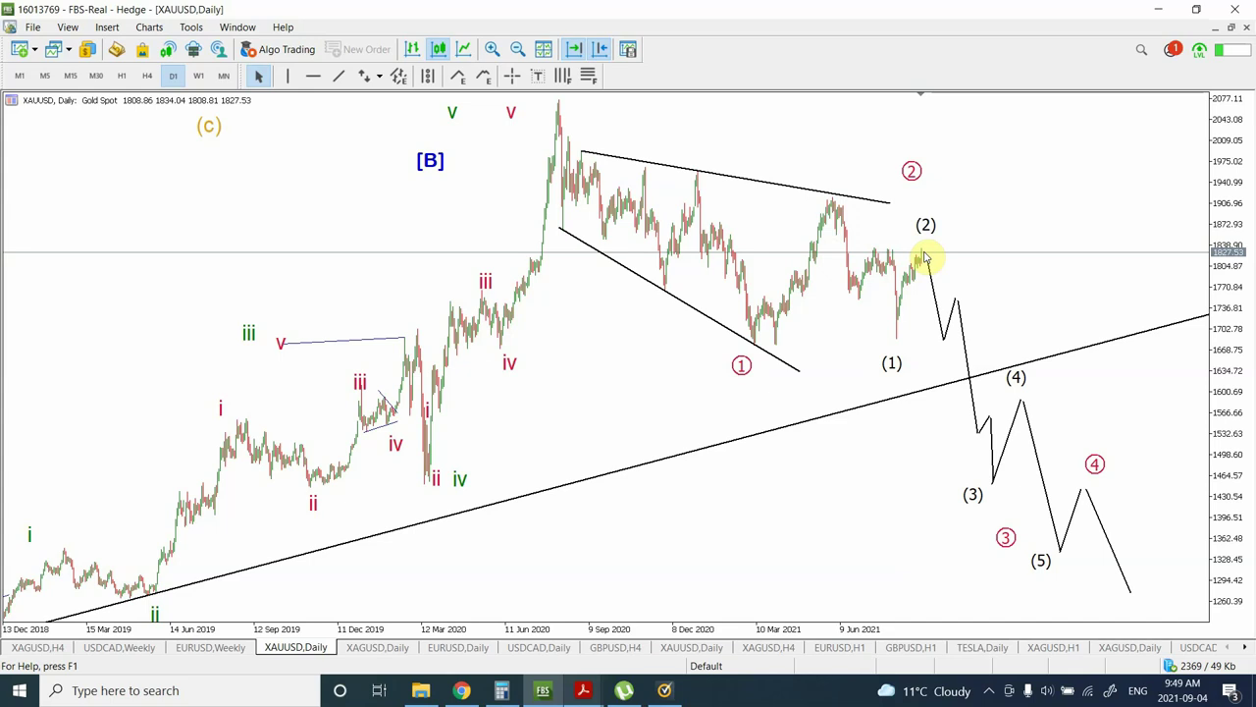
click(148, 78)
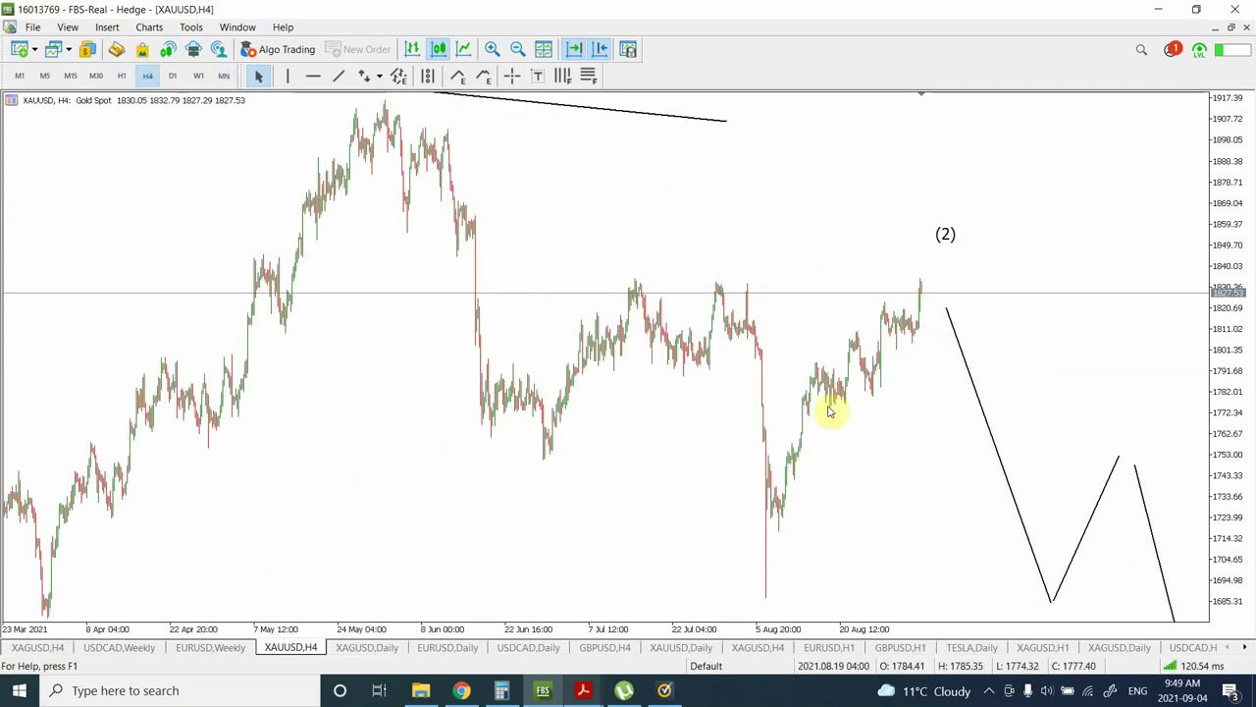
Step: Place a horizontal line on the XAUUSD H4 chart at about 1772.87
click(314, 76)
click(884, 403)
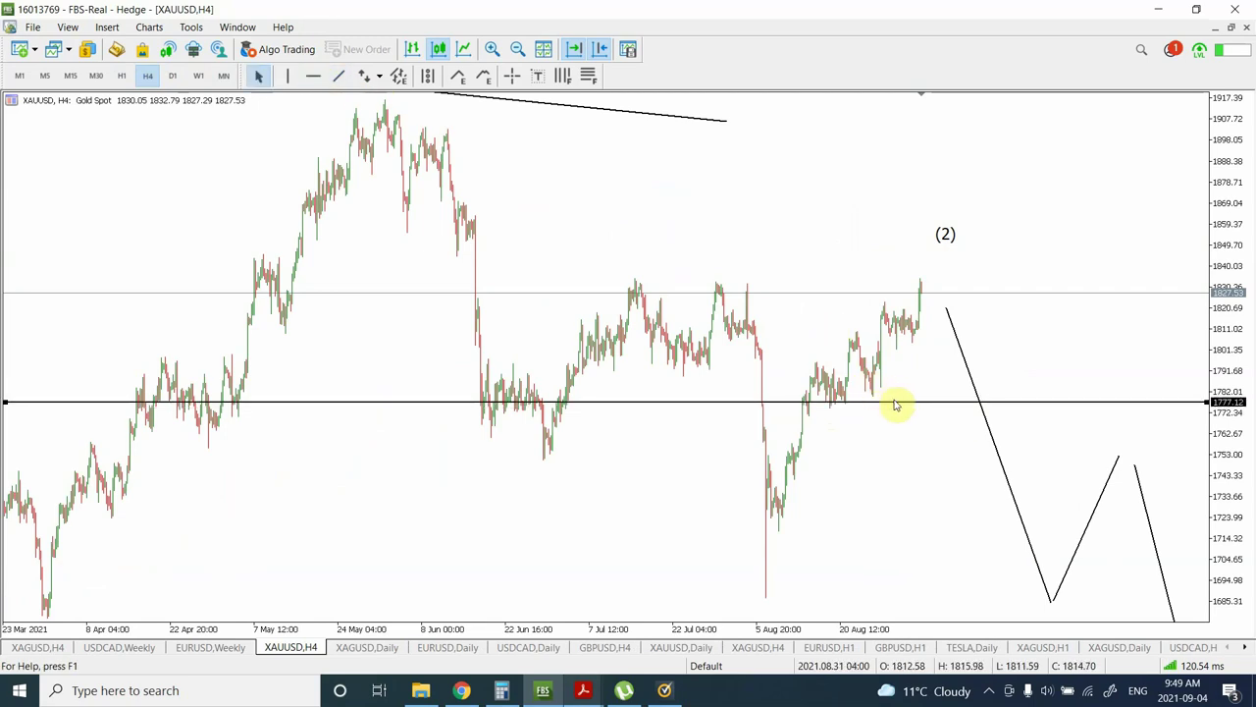
drag(891, 406, 900, 417)
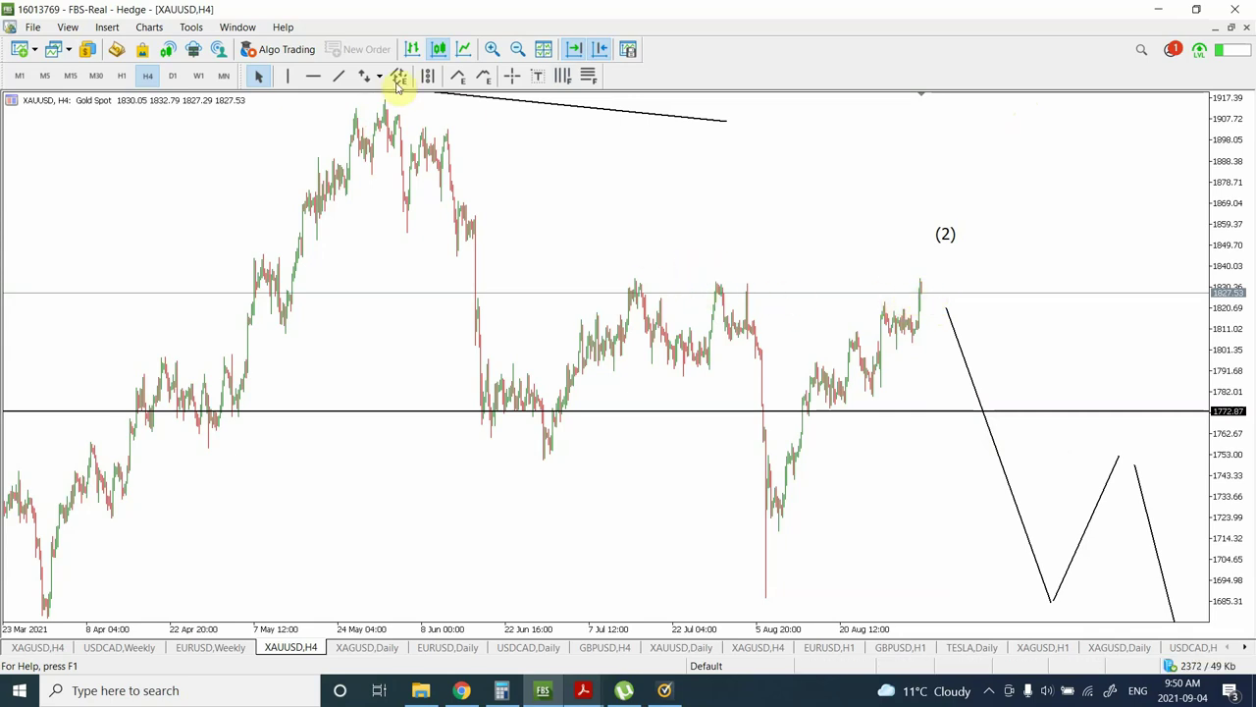
Step: Add a second horizontal line at 1833.57 and lower the first to 1757.17
click(313, 77)
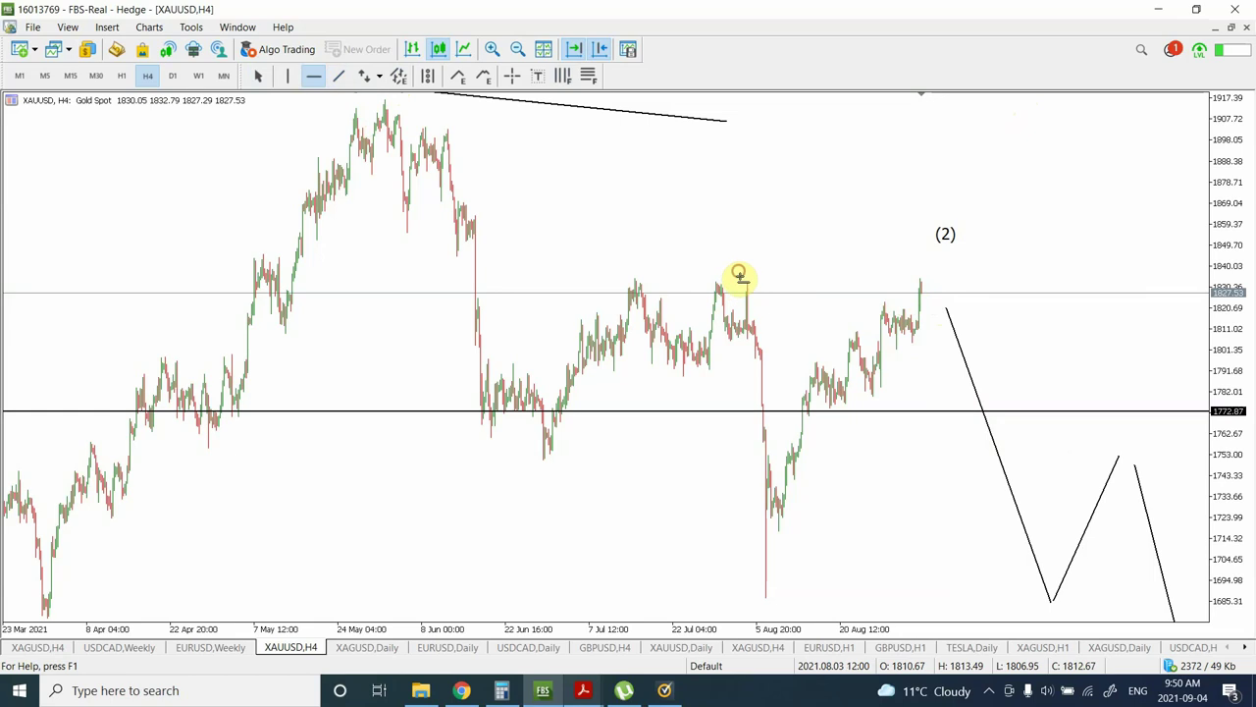
click(745, 282)
drag(745, 283, 745, 280)
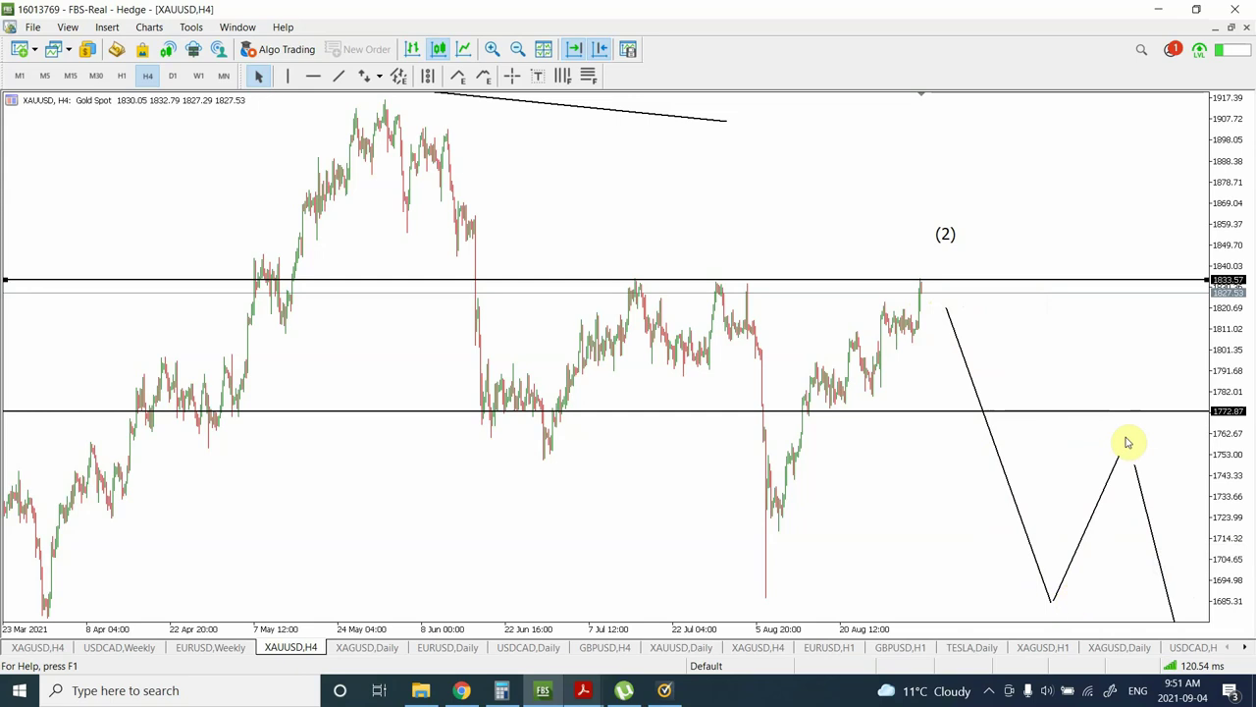
double_click(1066, 413)
drag(1066, 413, 1085, 447)
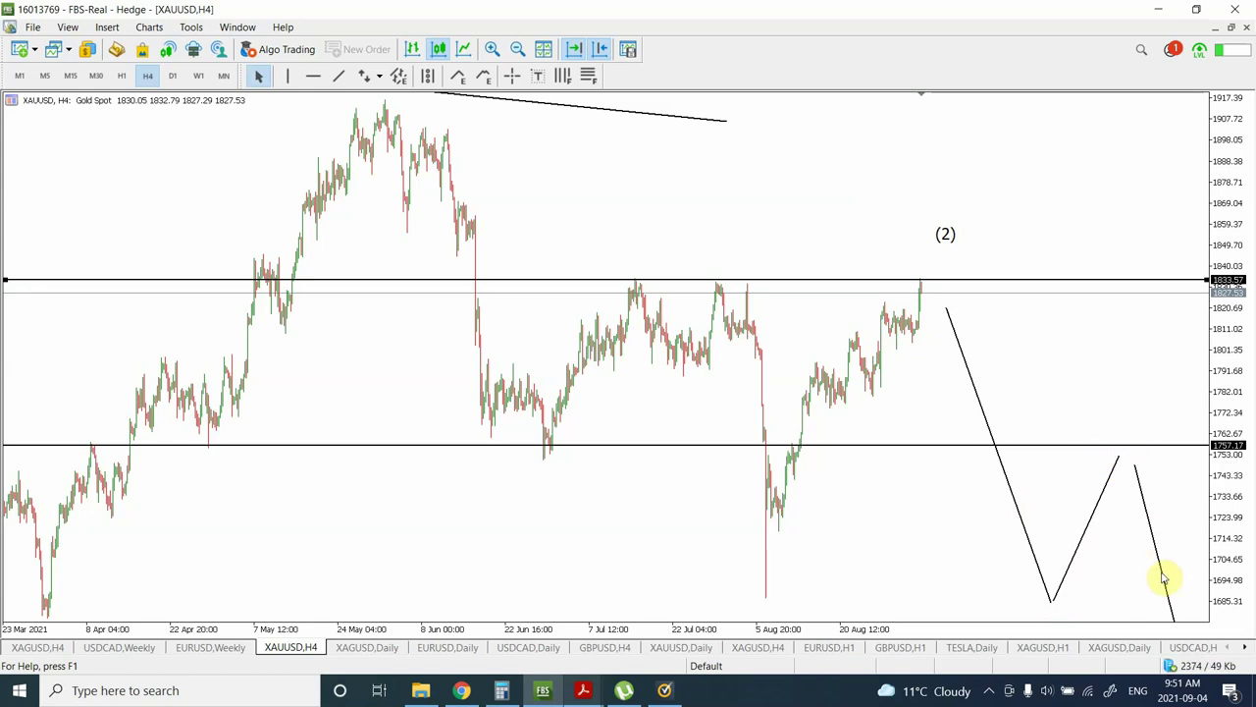
Step: Switch XAUUSD to D1 and delete both horizontal levels
click(173, 77)
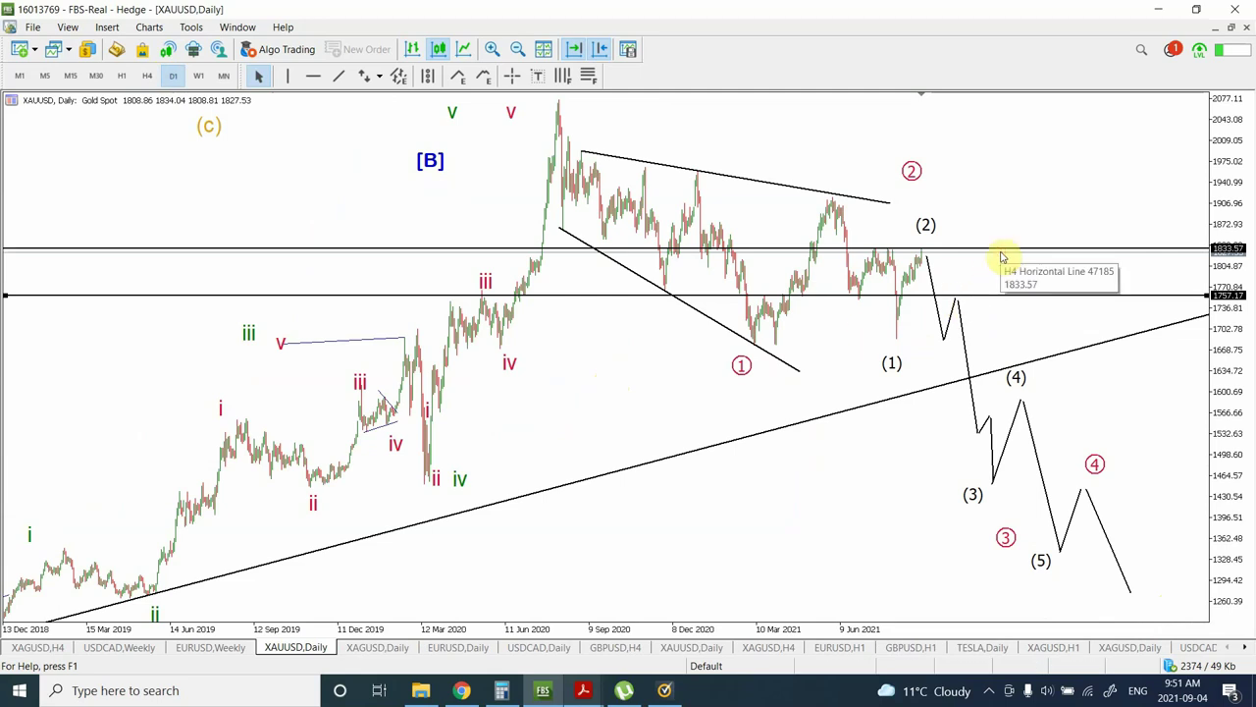
key(Delete)
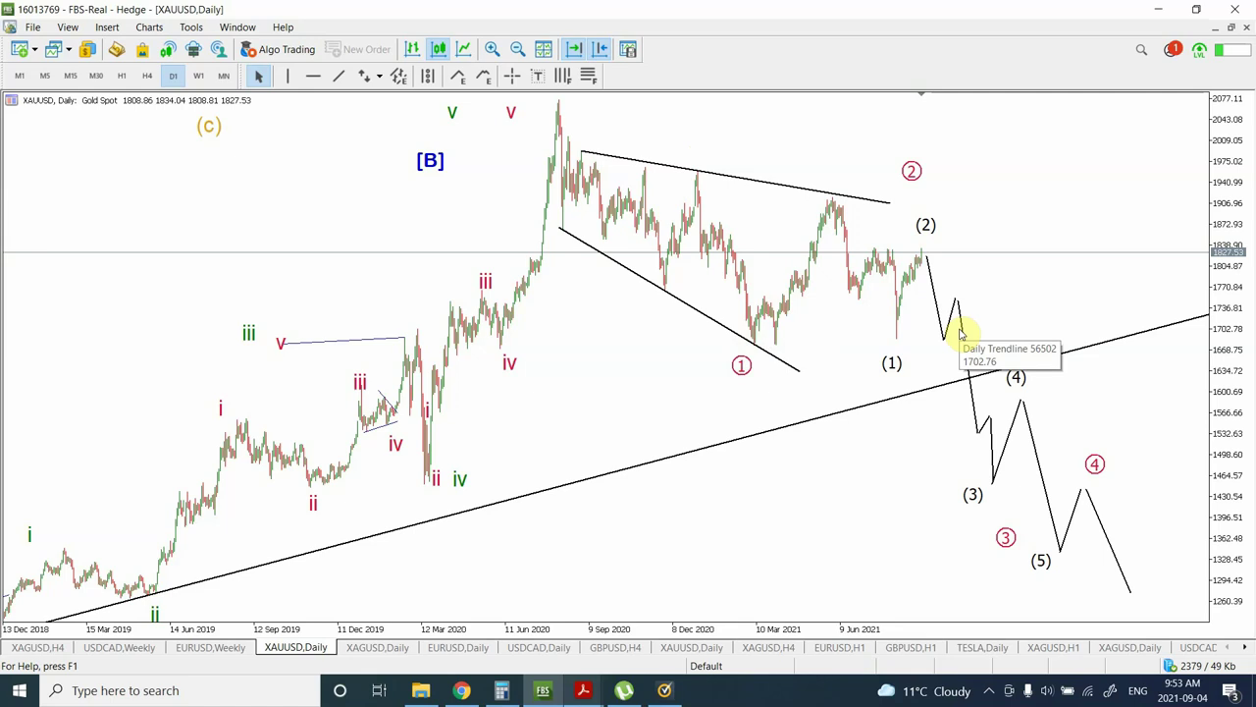
Step: Add a horizontal line near 1845.35 on XAUUSD H4, then view XAGUSD and return
click(147, 77)
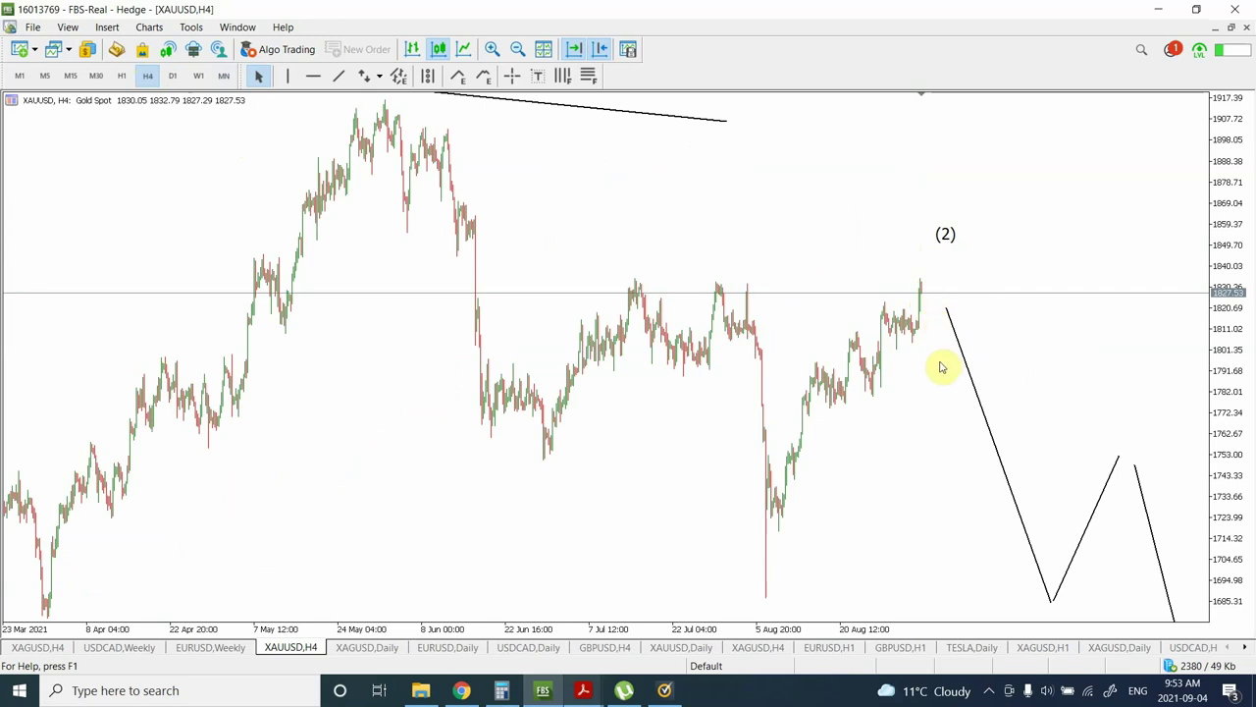
click(315, 76)
drag(581, 285, 617, 256)
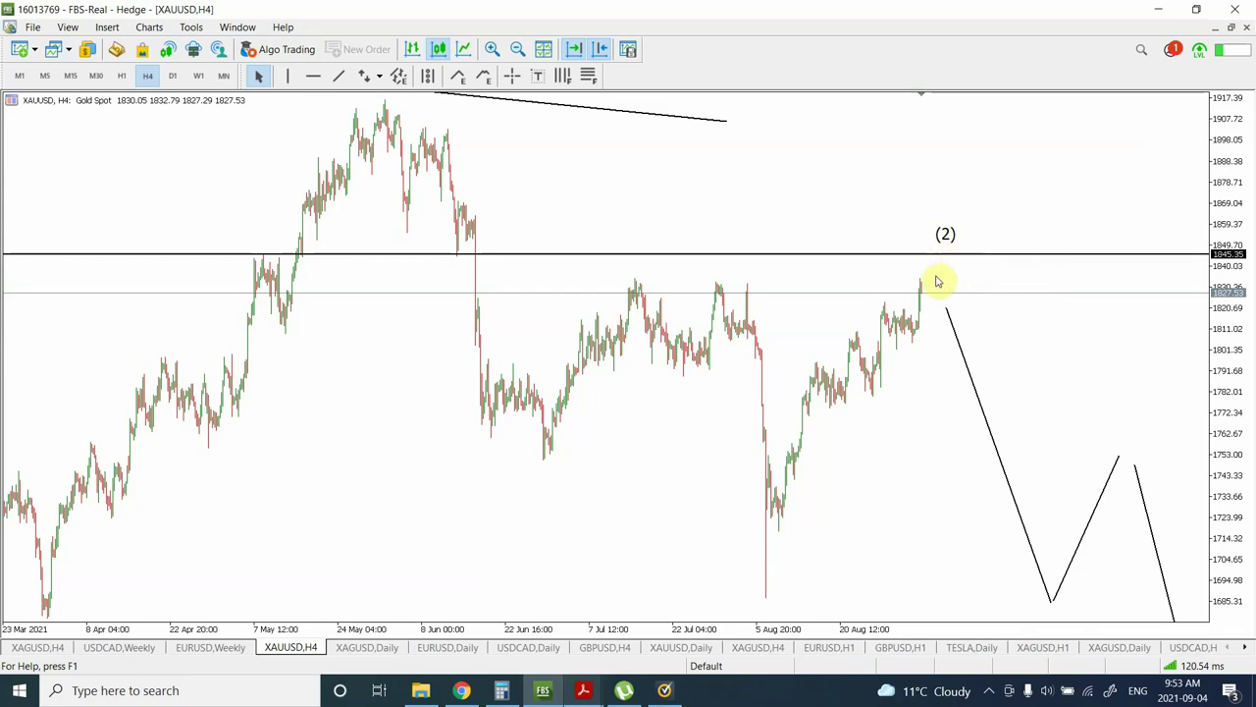
click(369, 649)
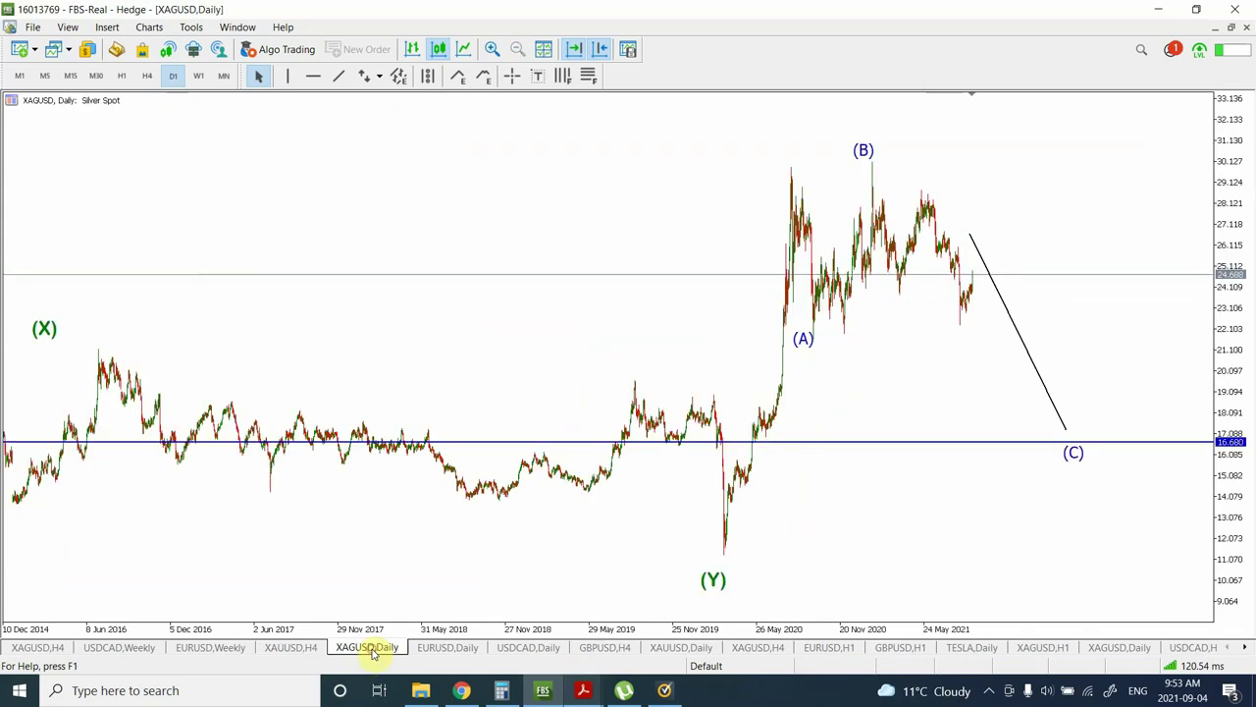
click(303, 650)
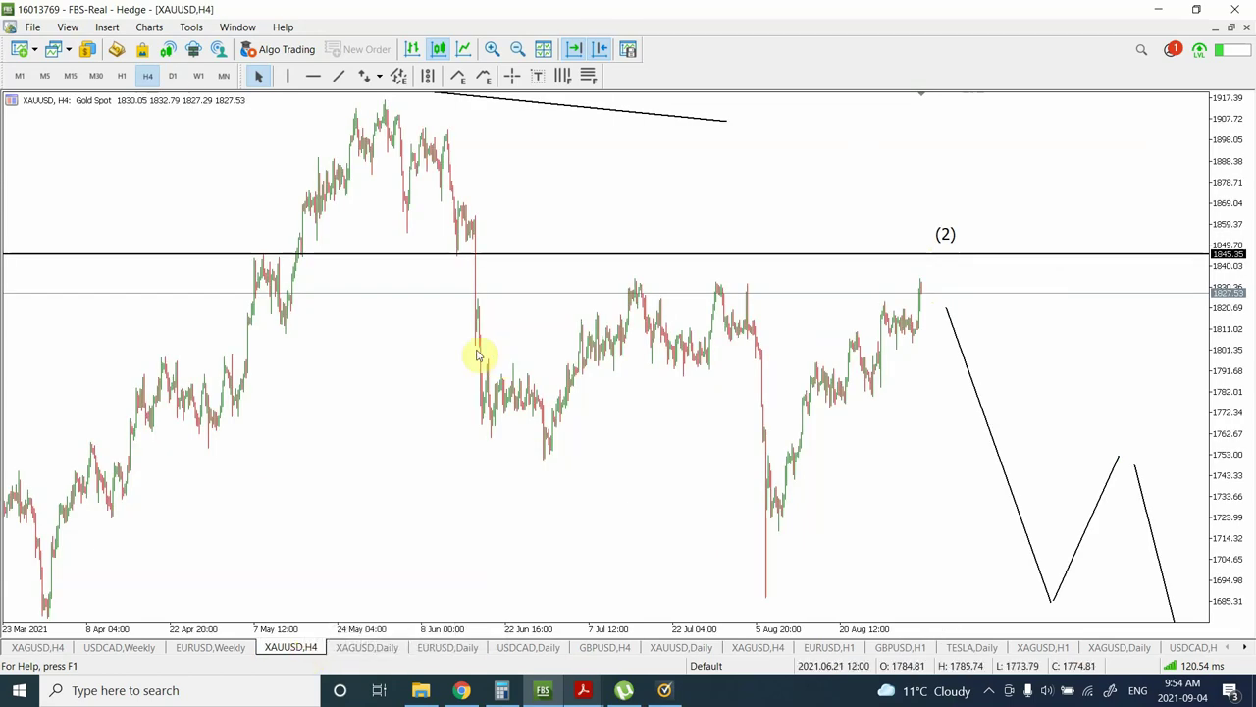
Step: Mark a 1264.47 horizontal line on the zoomed-out XAUUSD daily chart, then show XAGUSD Daily
click(174, 79)
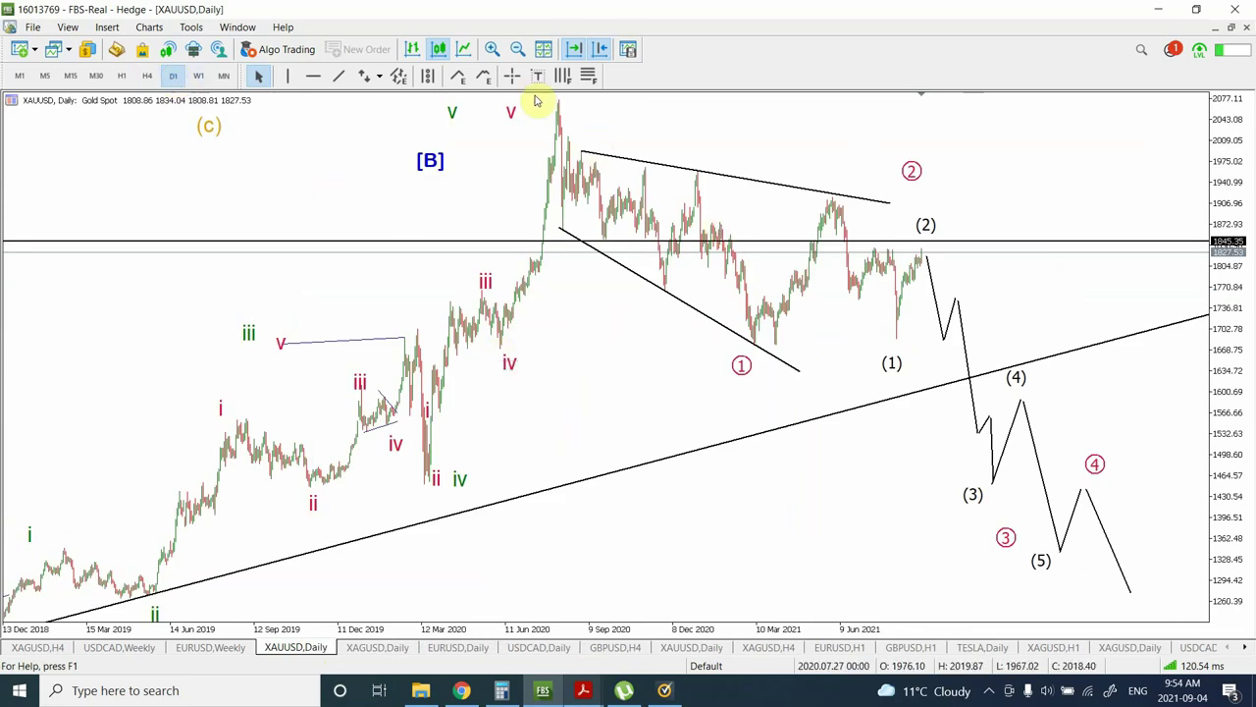
click(516, 49)
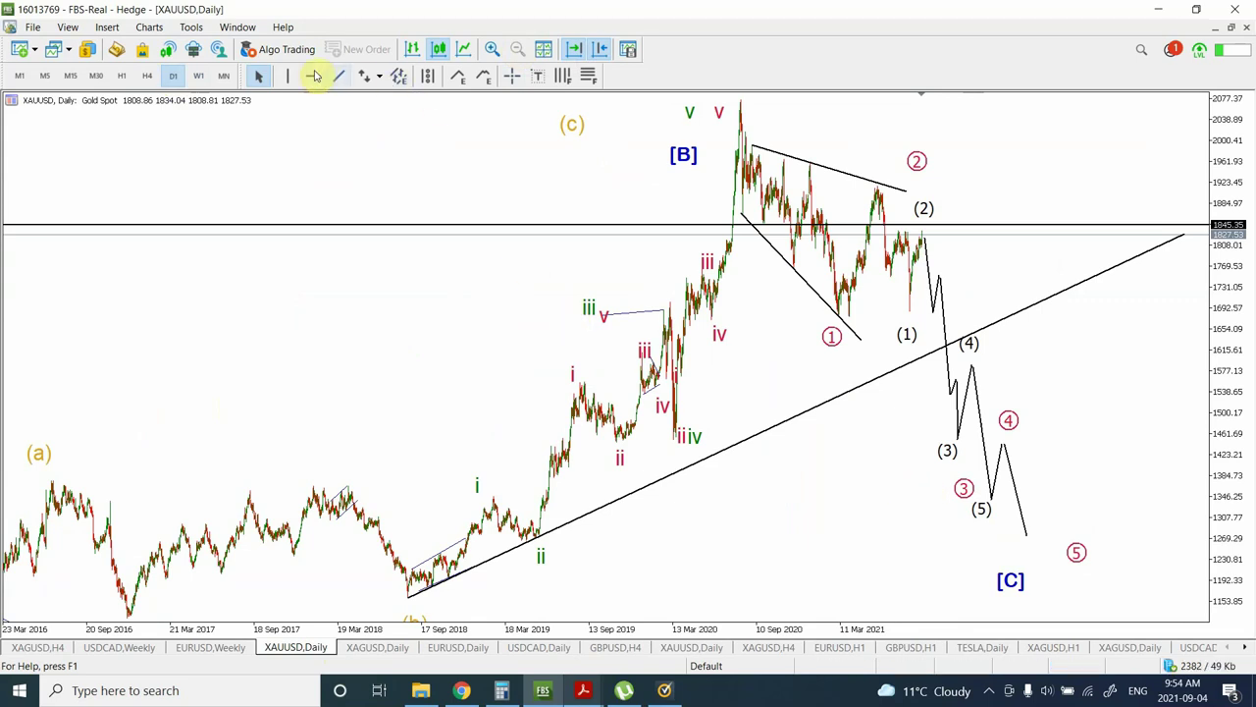
click(313, 75)
drag(719, 549, 734, 544)
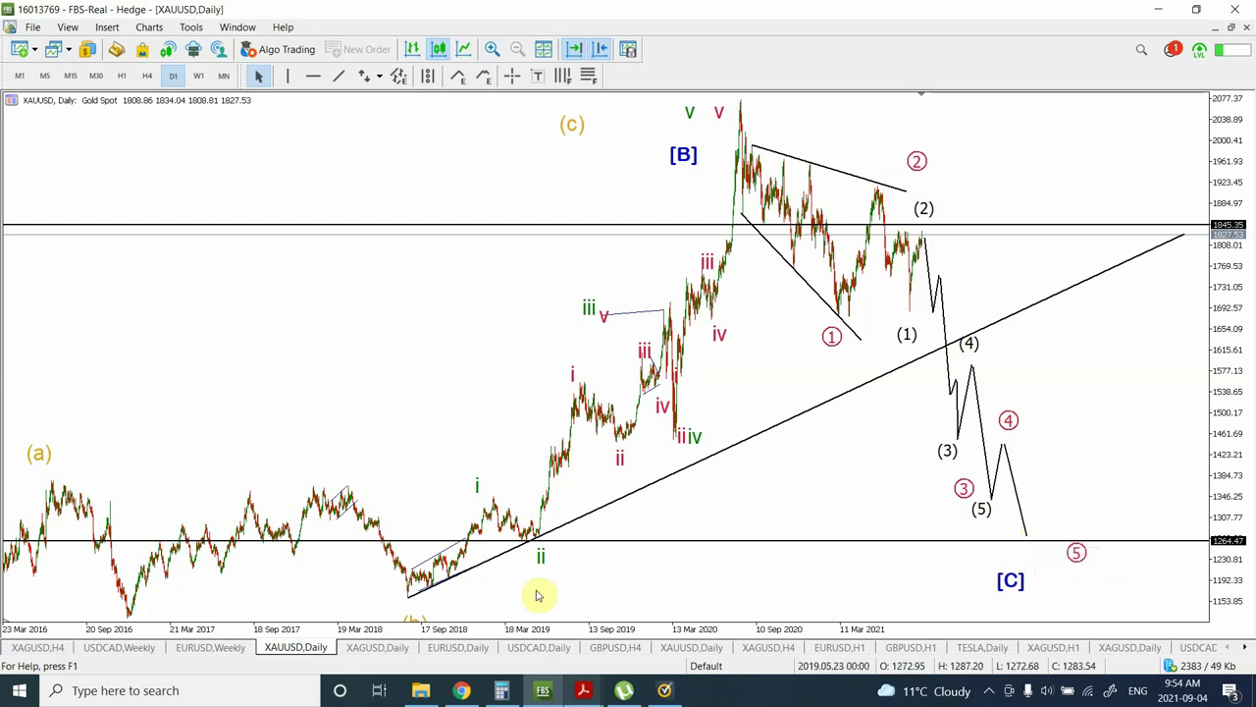
click(378, 647)
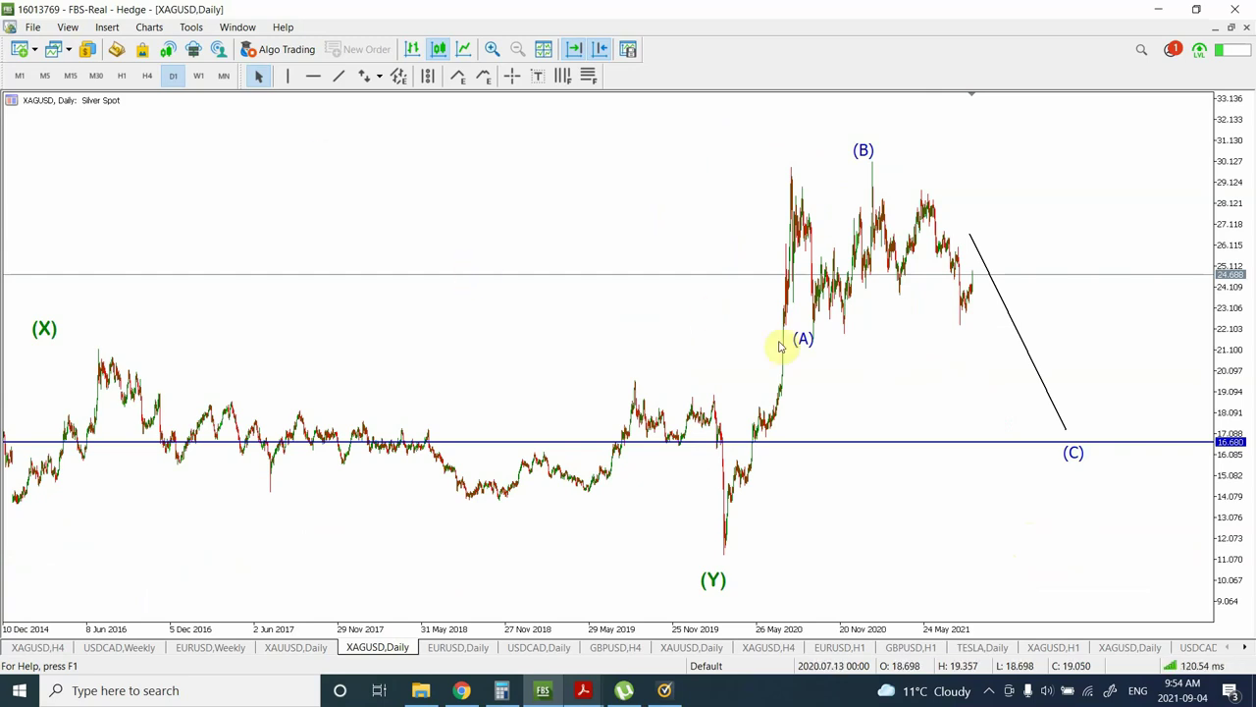
Step: Switch XAGUSD to W1 weekly and pick the Elliott Corrective Wave tool
click(200, 77)
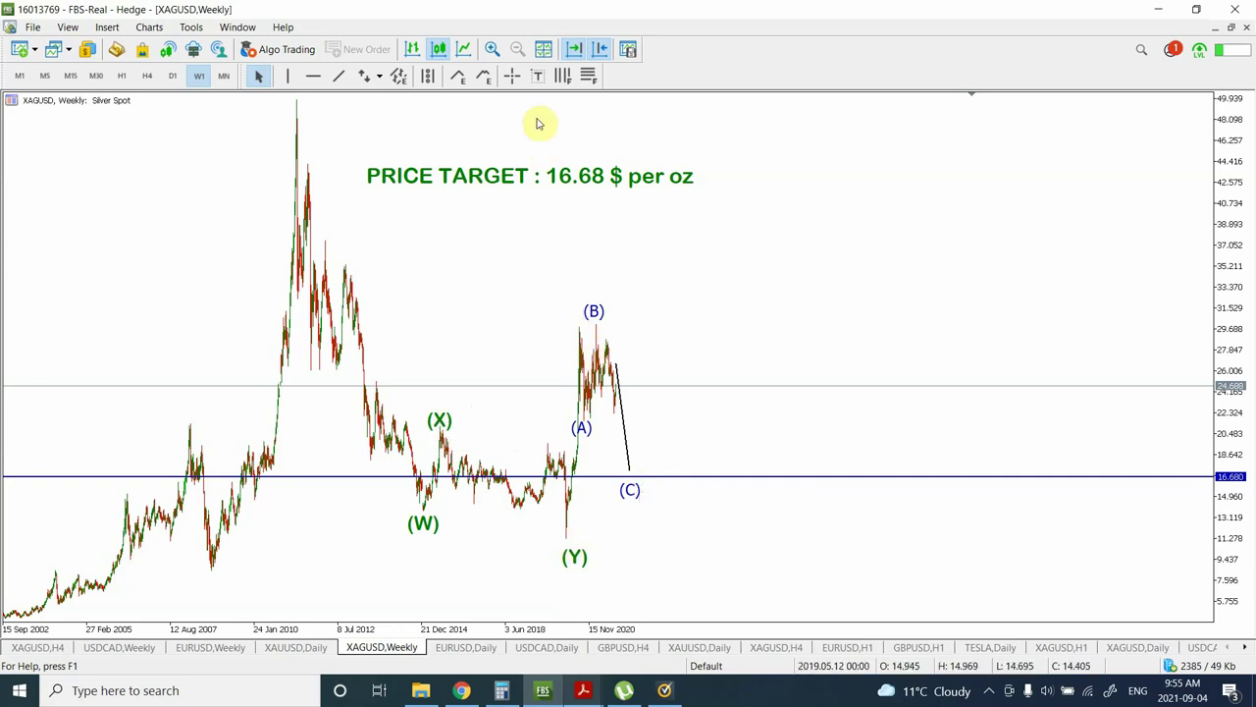
click(484, 75)
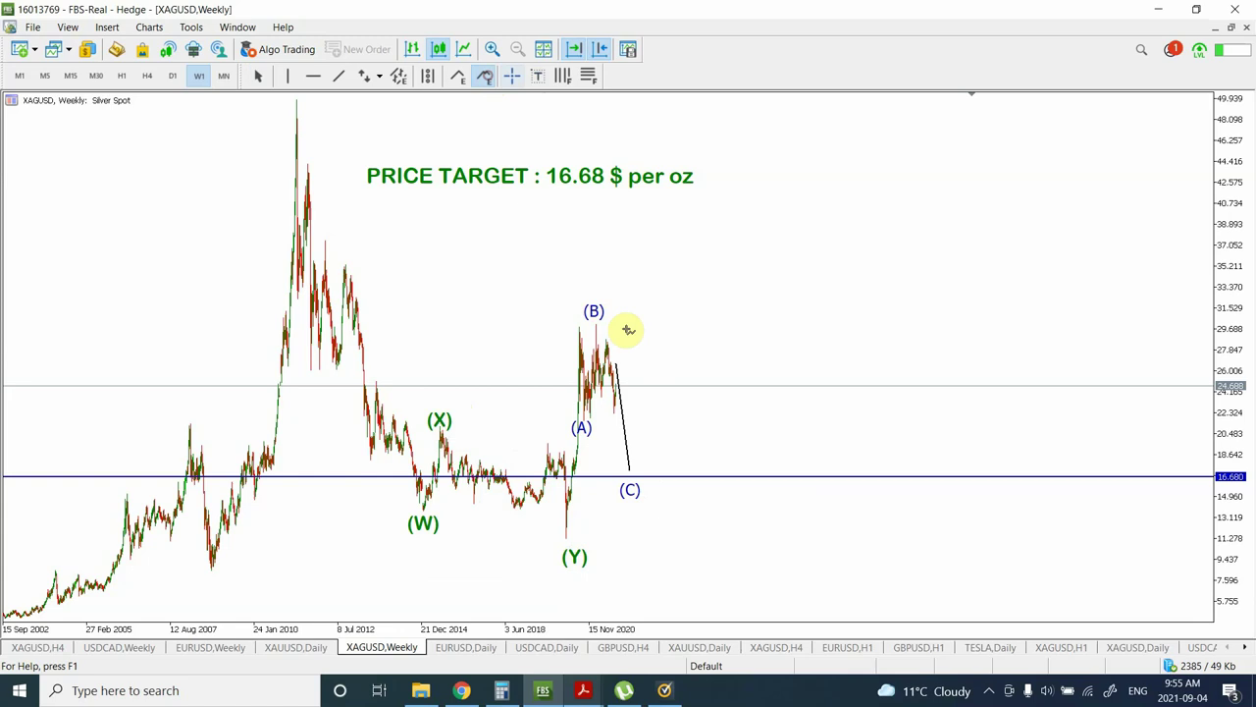
Step: Plot a (1)–(5) impulse from near (B), with (2) below (C), (5) near the top, and (3), (4) lowered
click(563, 315)
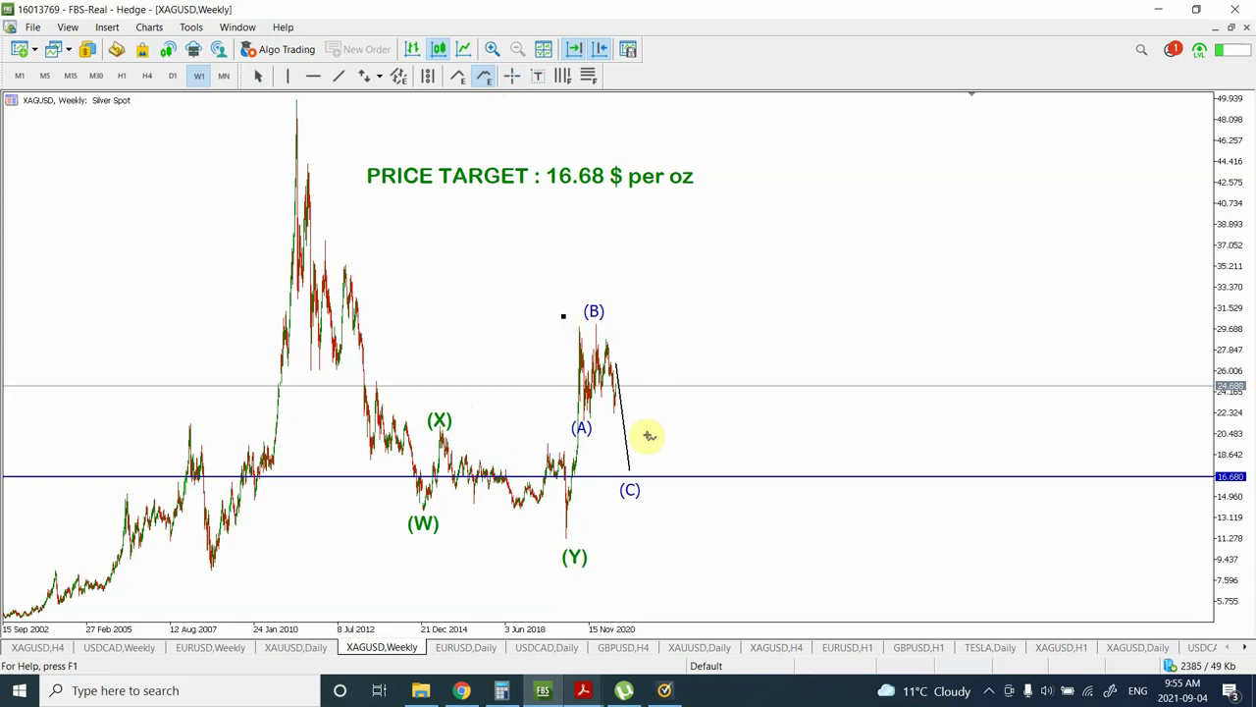
click(630, 502)
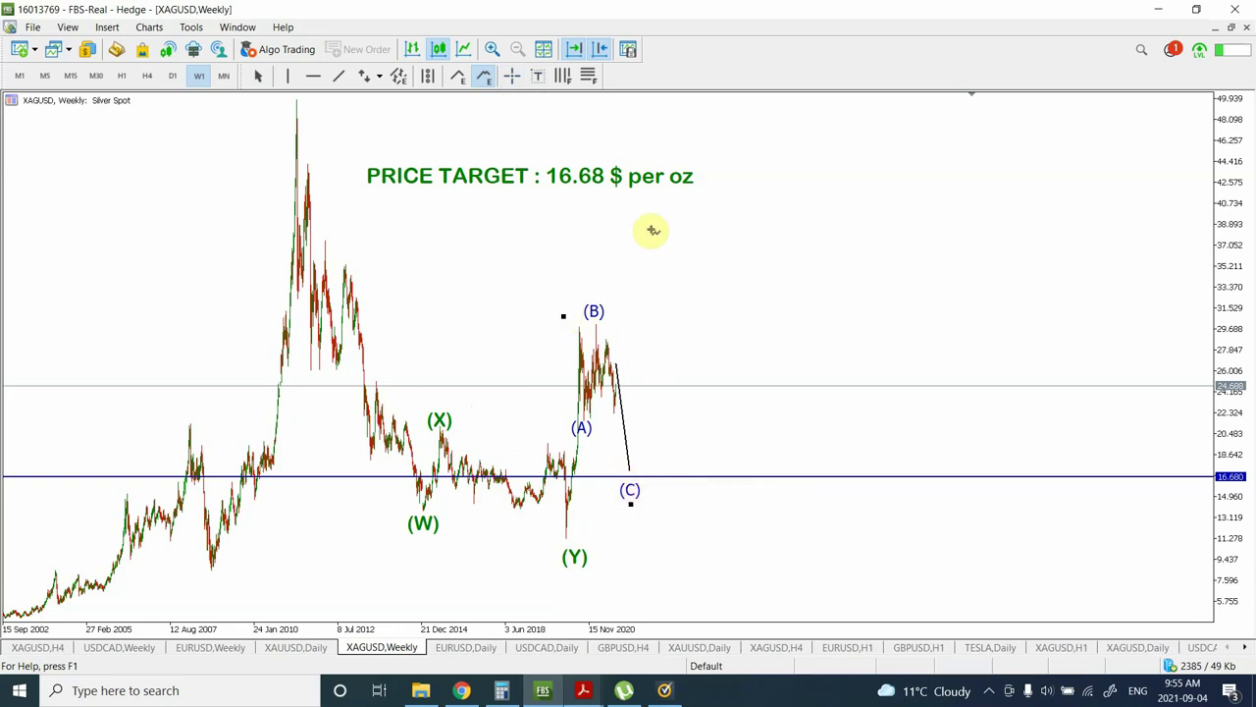
click(655, 193)
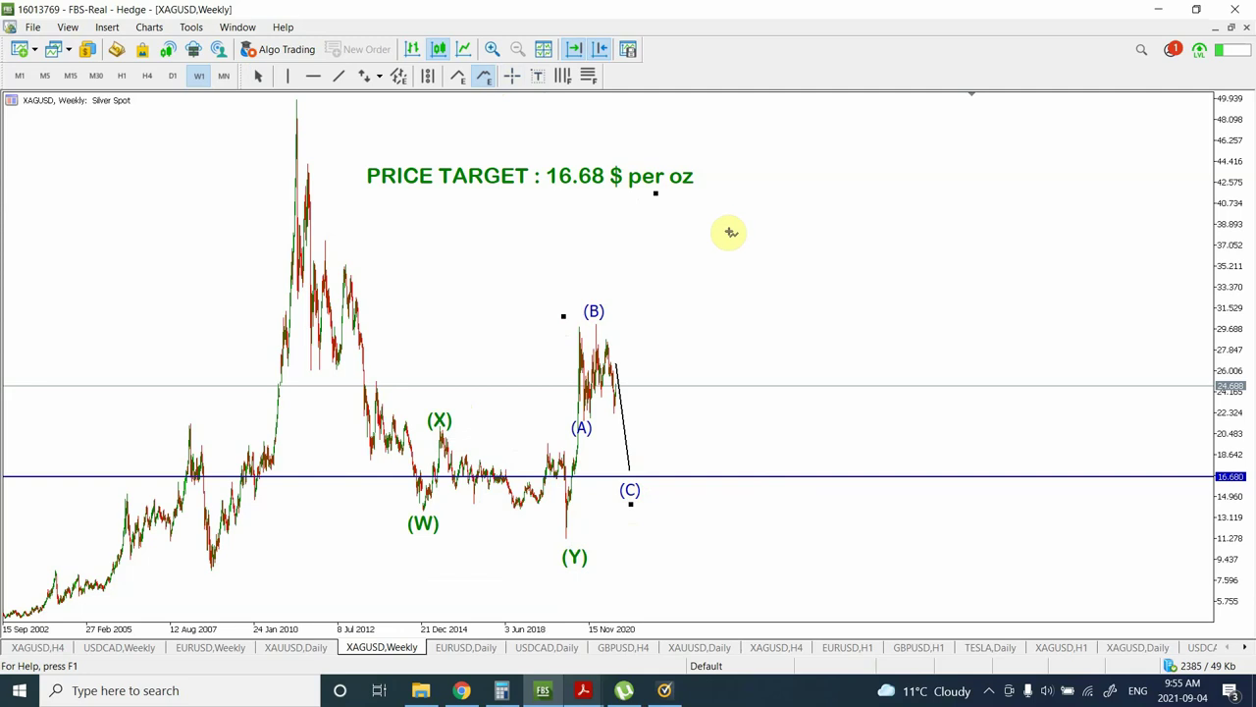
click(728, 230)
click(747, 113)
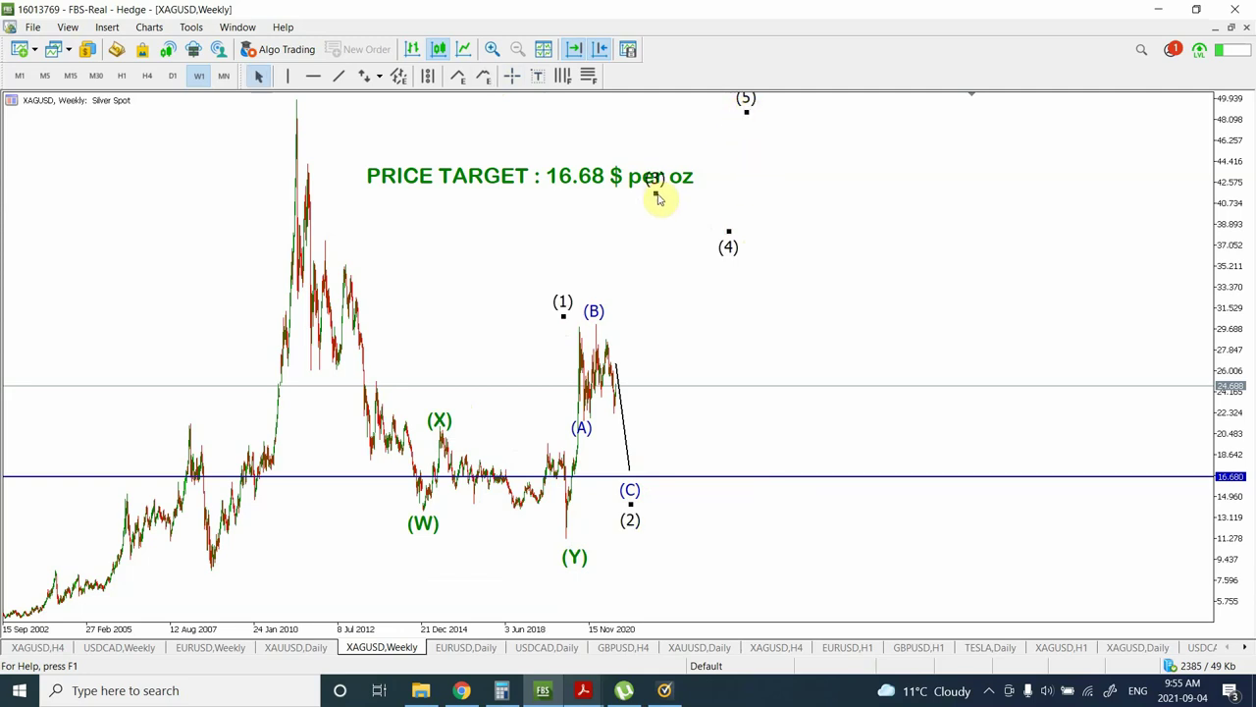
drag(655, 194, 653, 218)
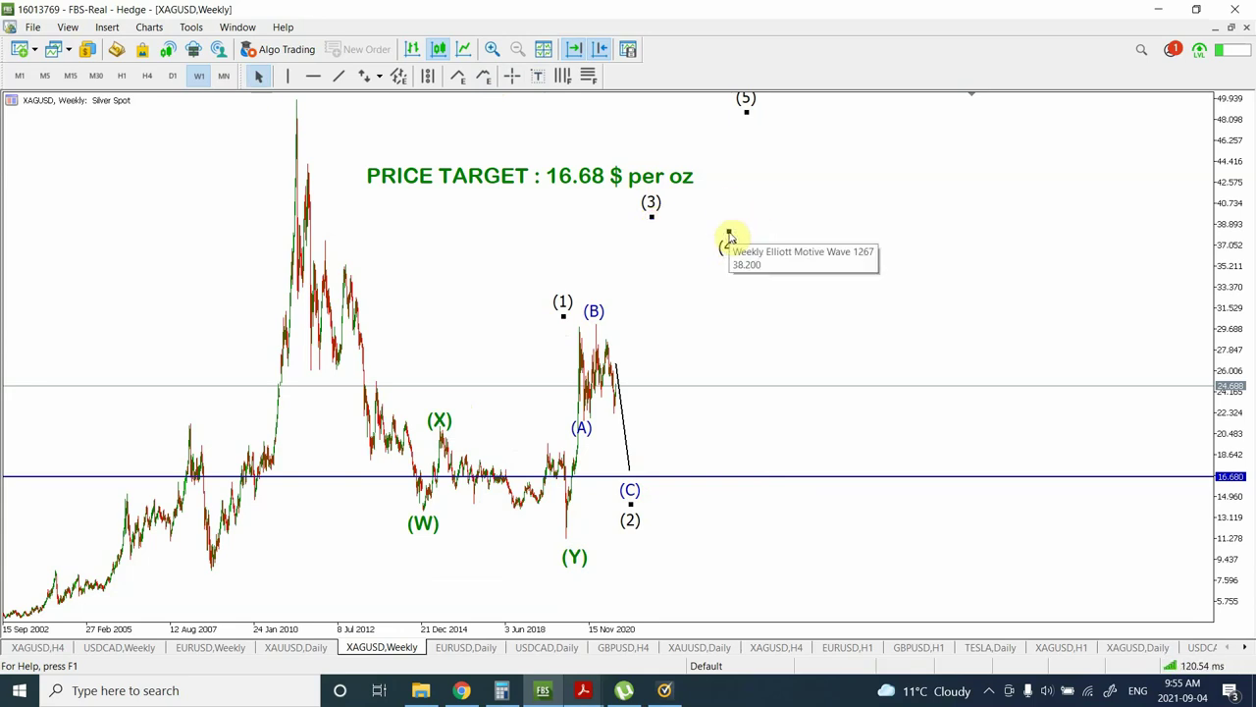
drag(729, 236, 722, 255)
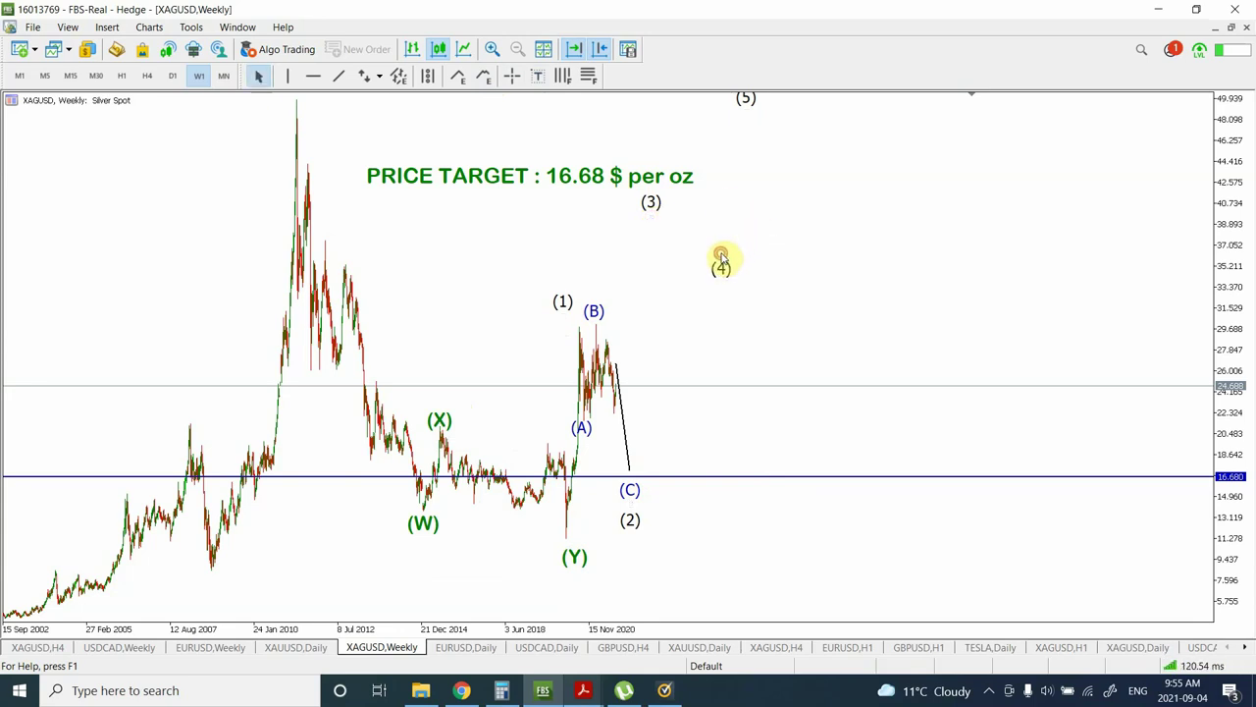
click(722, 256)
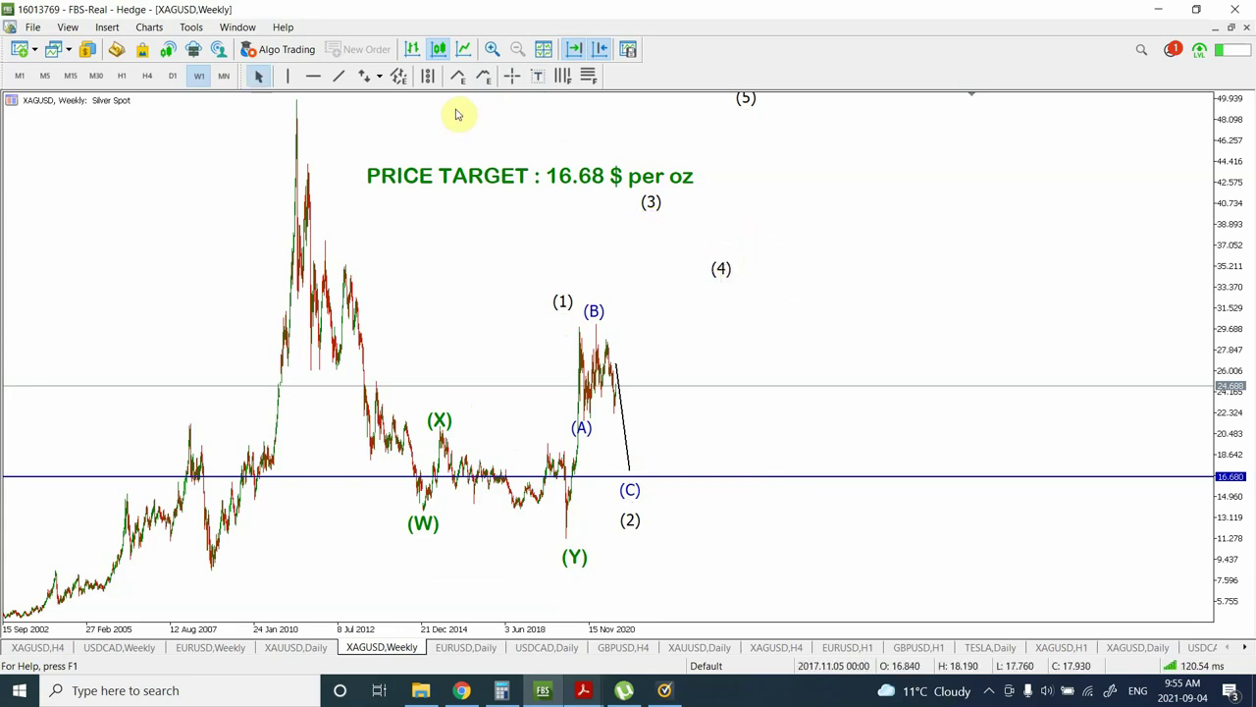
Step: Draw a trend line falling from the (5) peak toward about 39
click(338, 78)
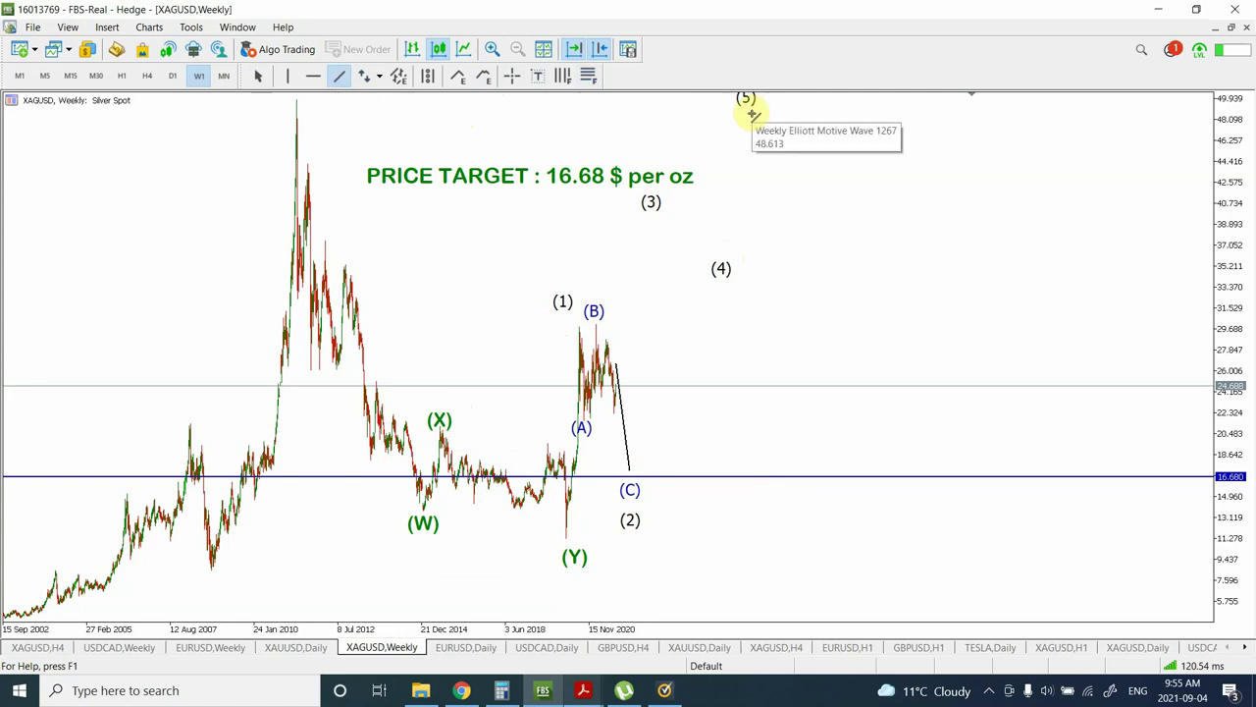
drag(752, 114, 785, 228)
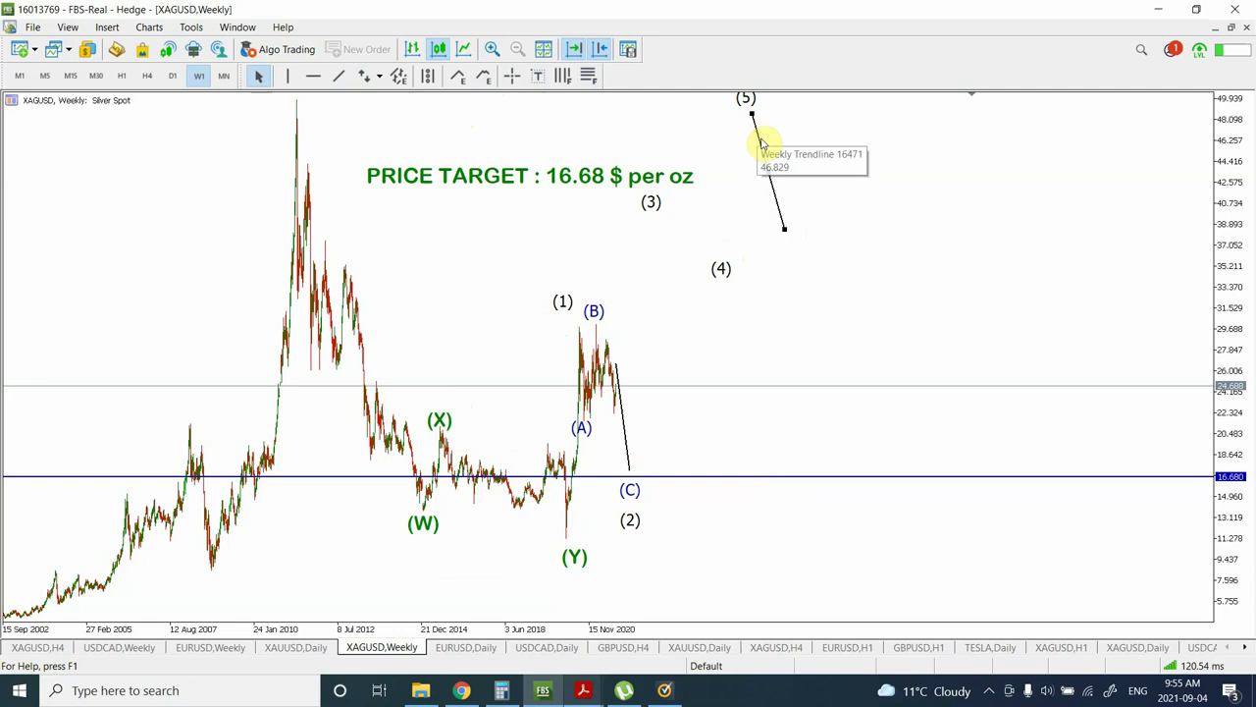
double_click(761, 144)
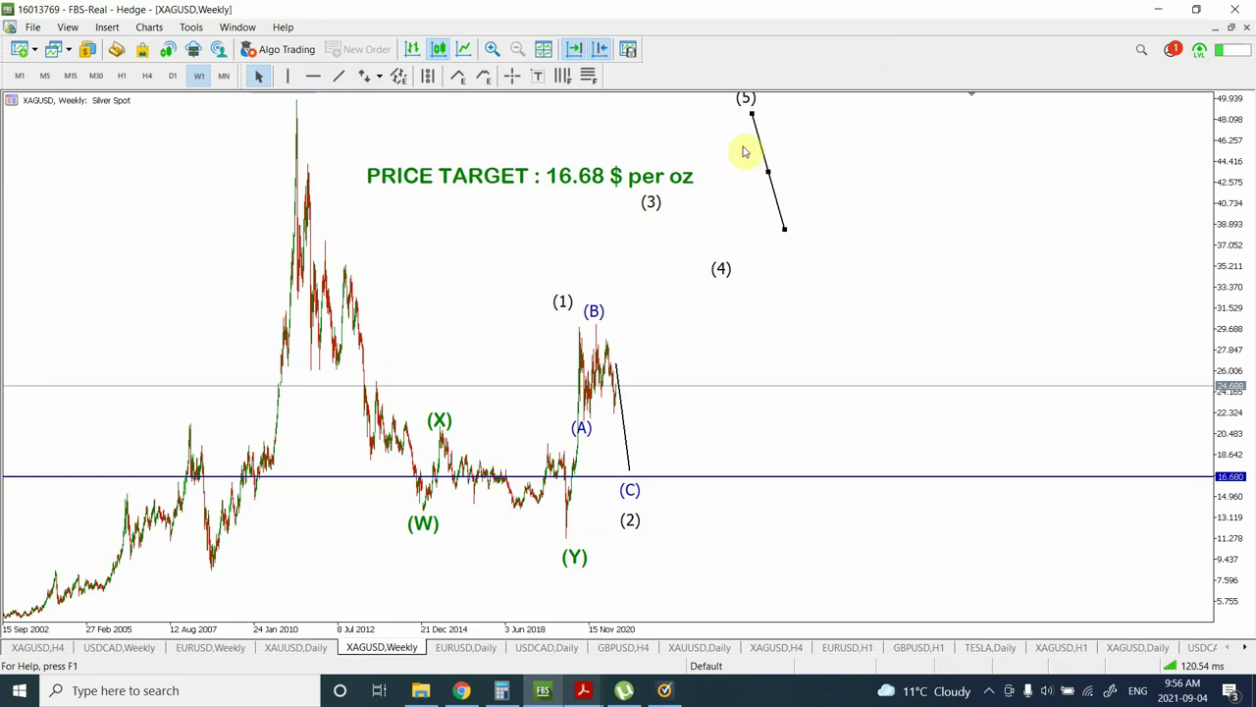
double_click(775, 203)
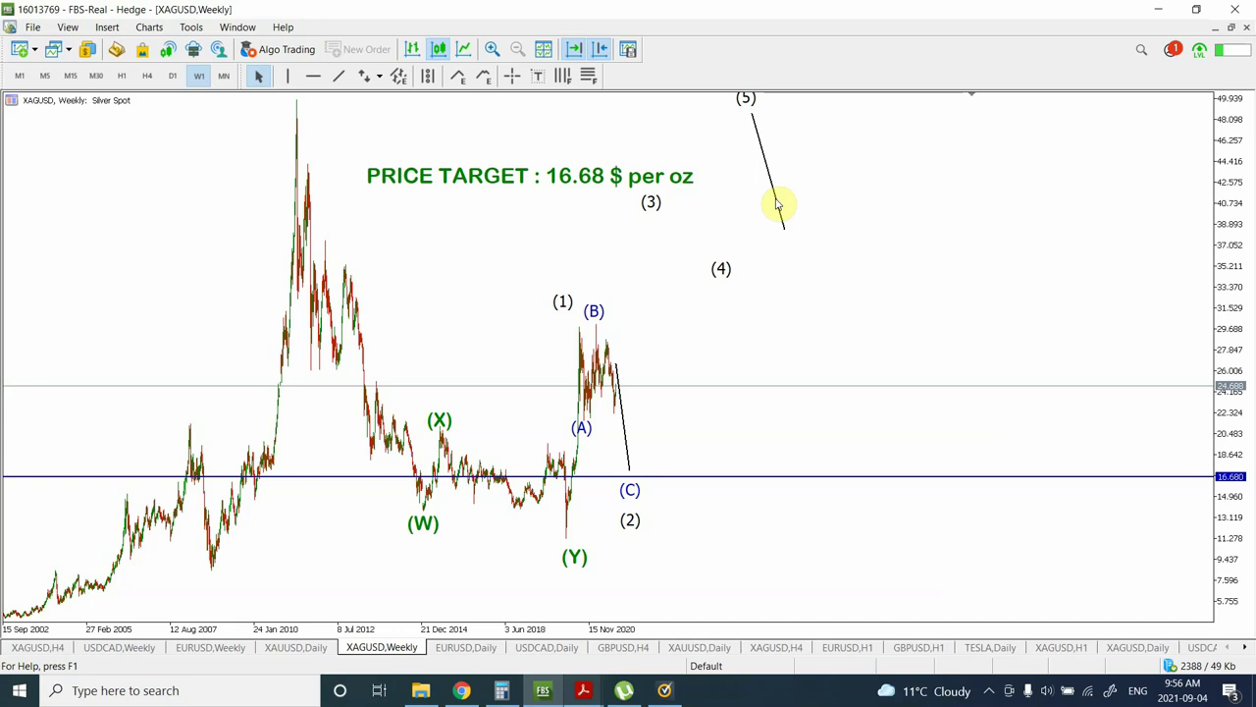
Step: Put silver on the H4 timeframe and draw a trend line falling from the latest price
click(171, 78)
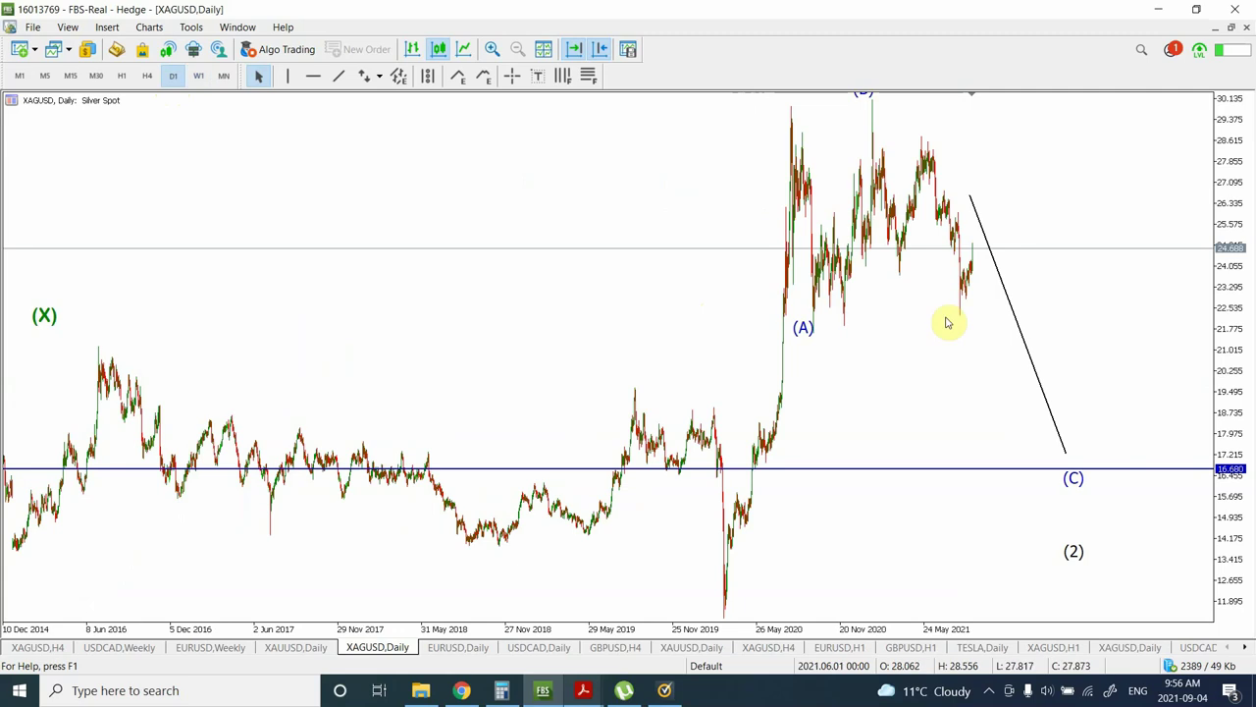
click(146, 78)
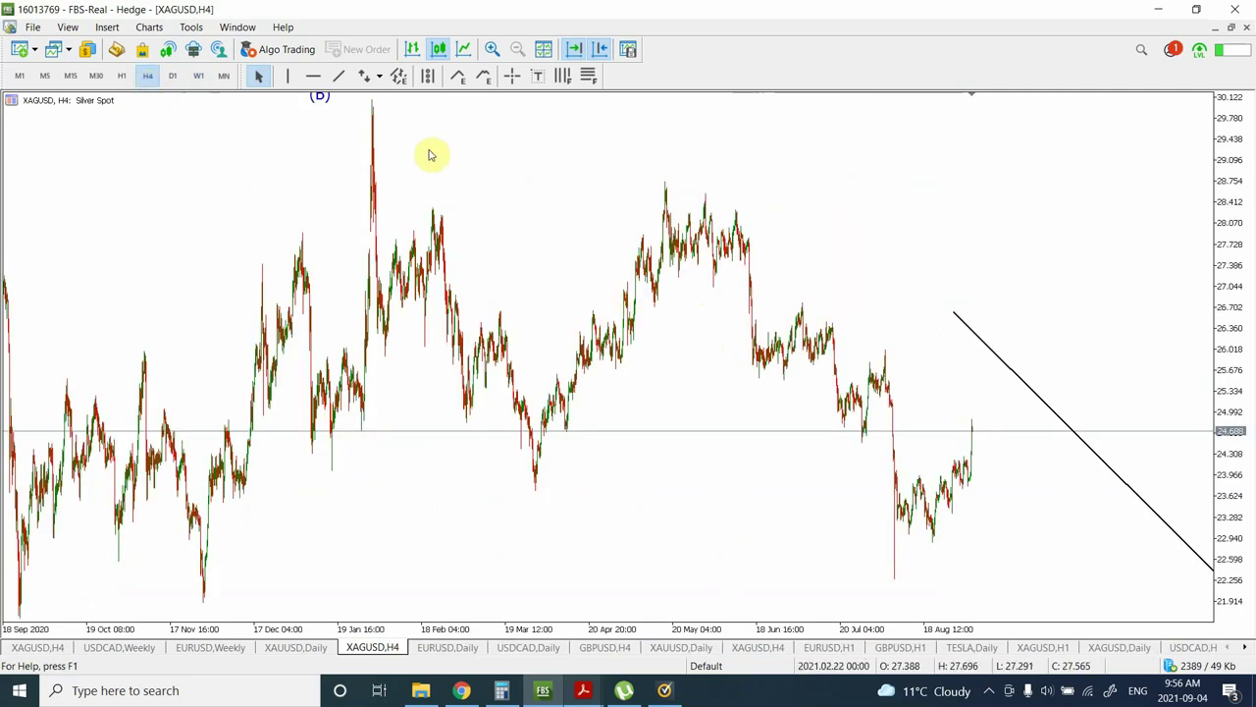
click(338, 76)
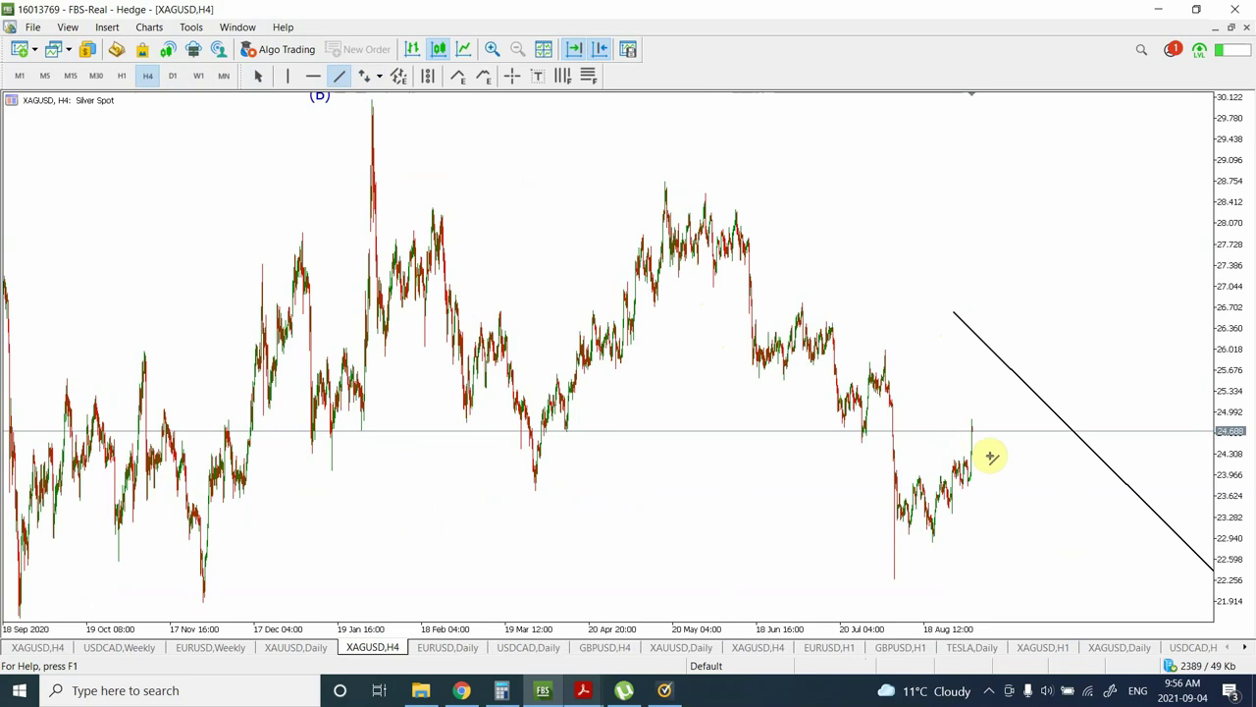
drag(983, 436, 1025, 572)
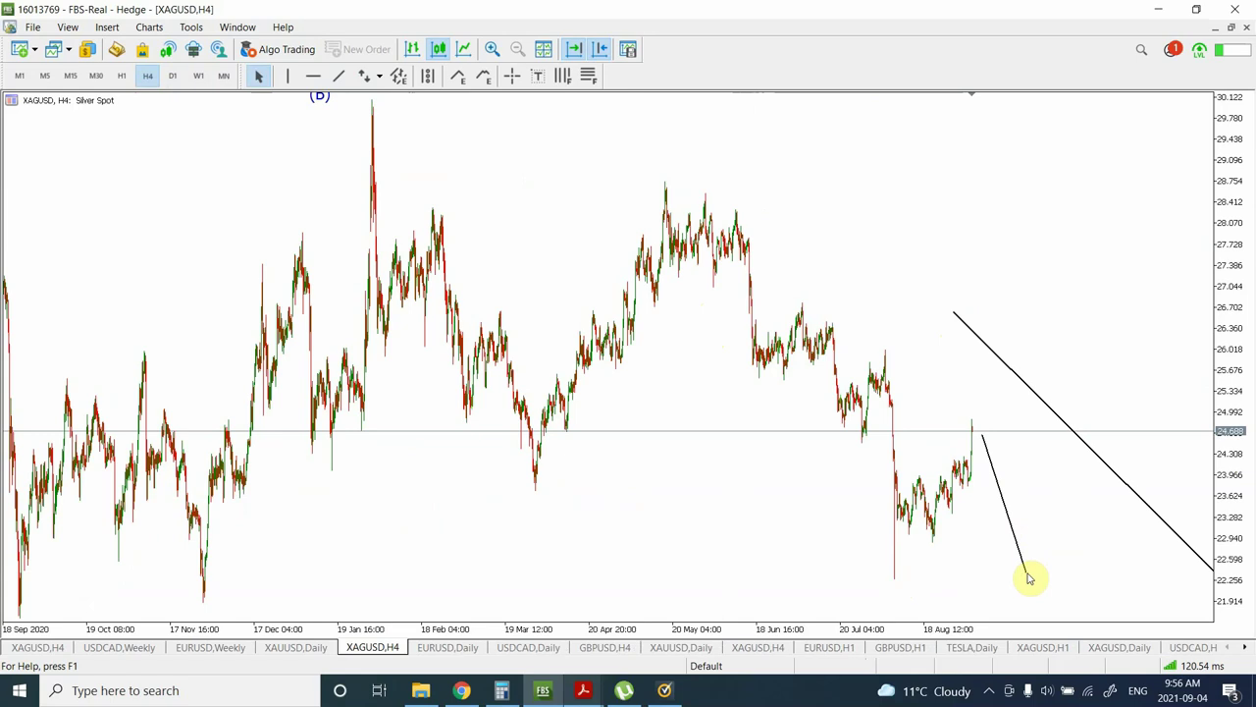
Step: Draw a rising trend line back up from the low and return silver to the daily chart
click(339, 79)
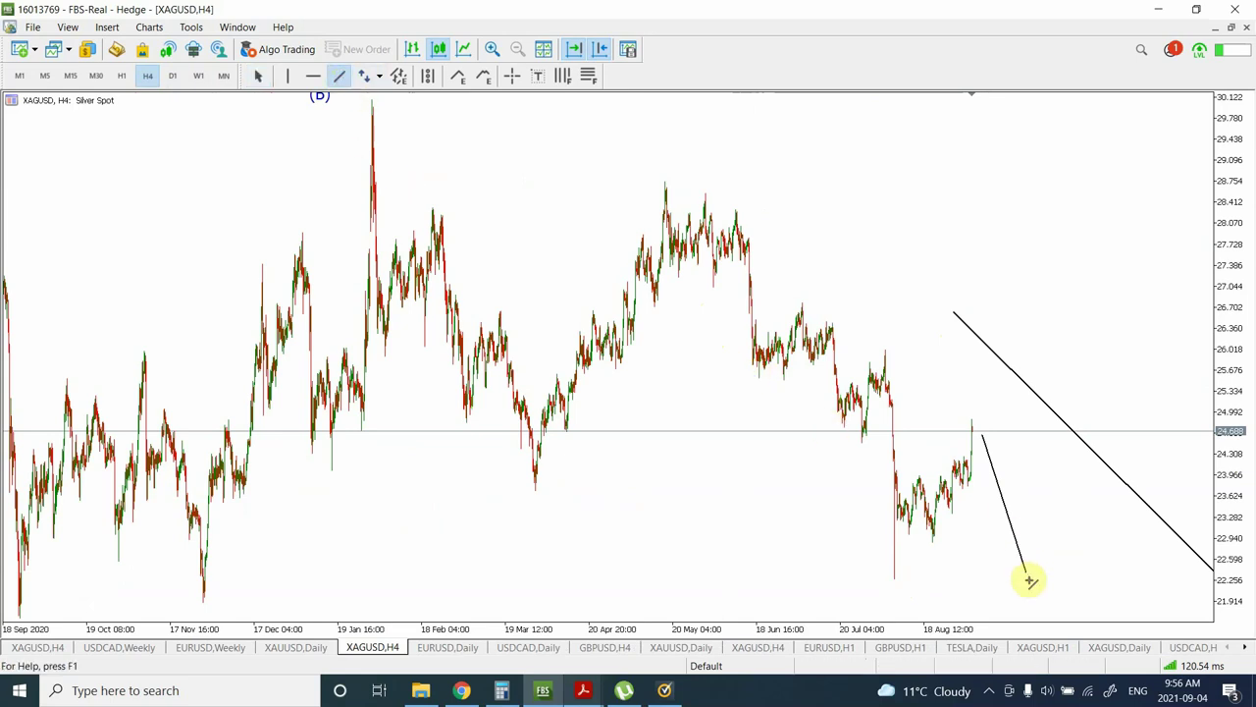
drag(1030, 580, 1055, 496)
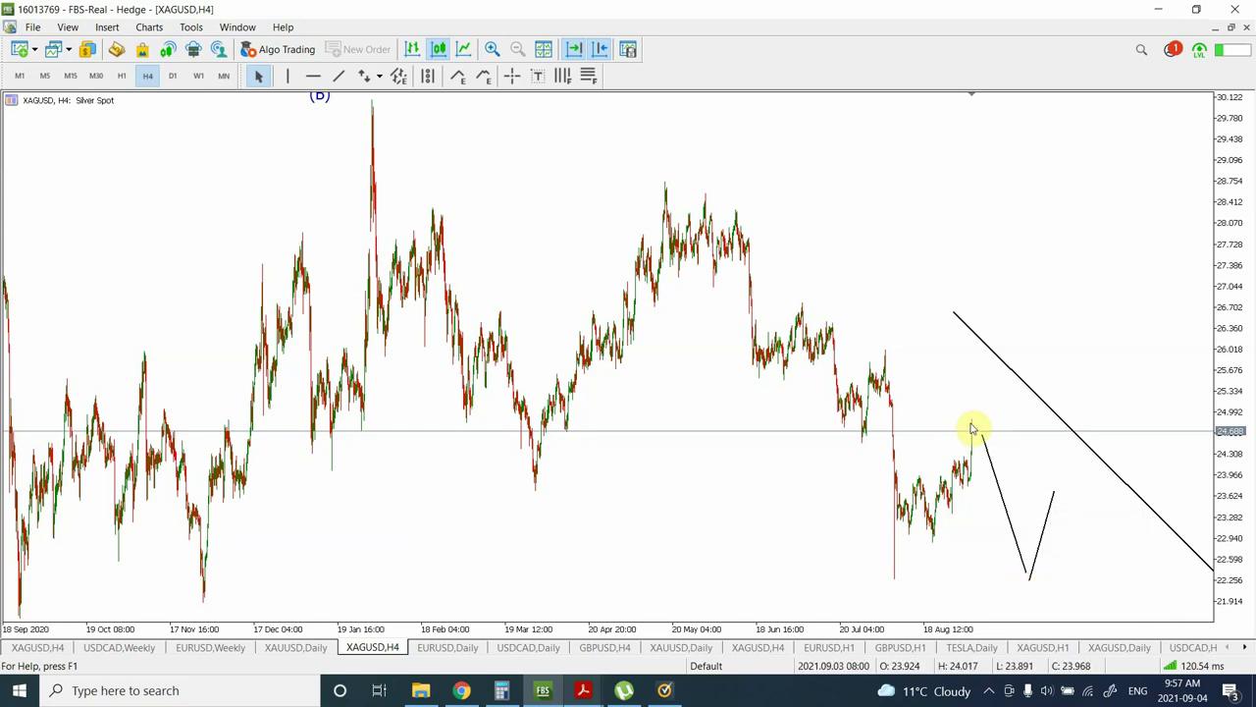
click(173, 76)
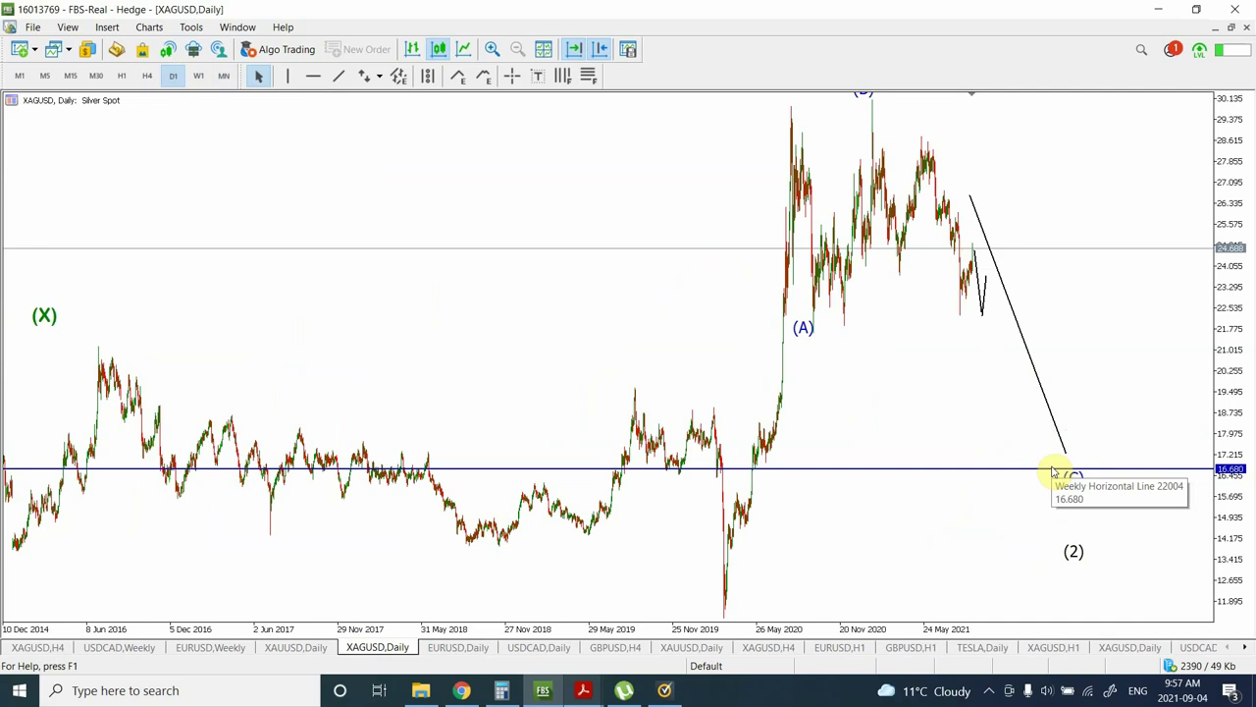
Step: View silver on the weekly timeframe, then move on to the EURUSD daily chart
click(201, 76)
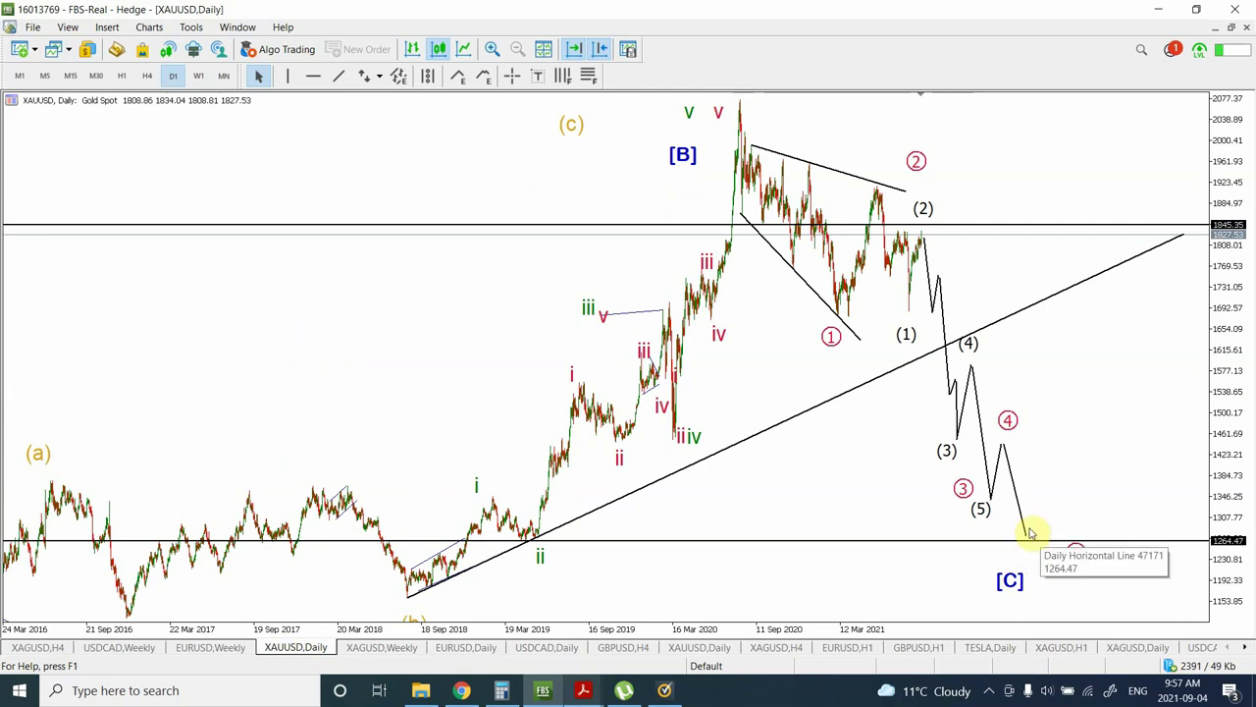
click(382, 648)
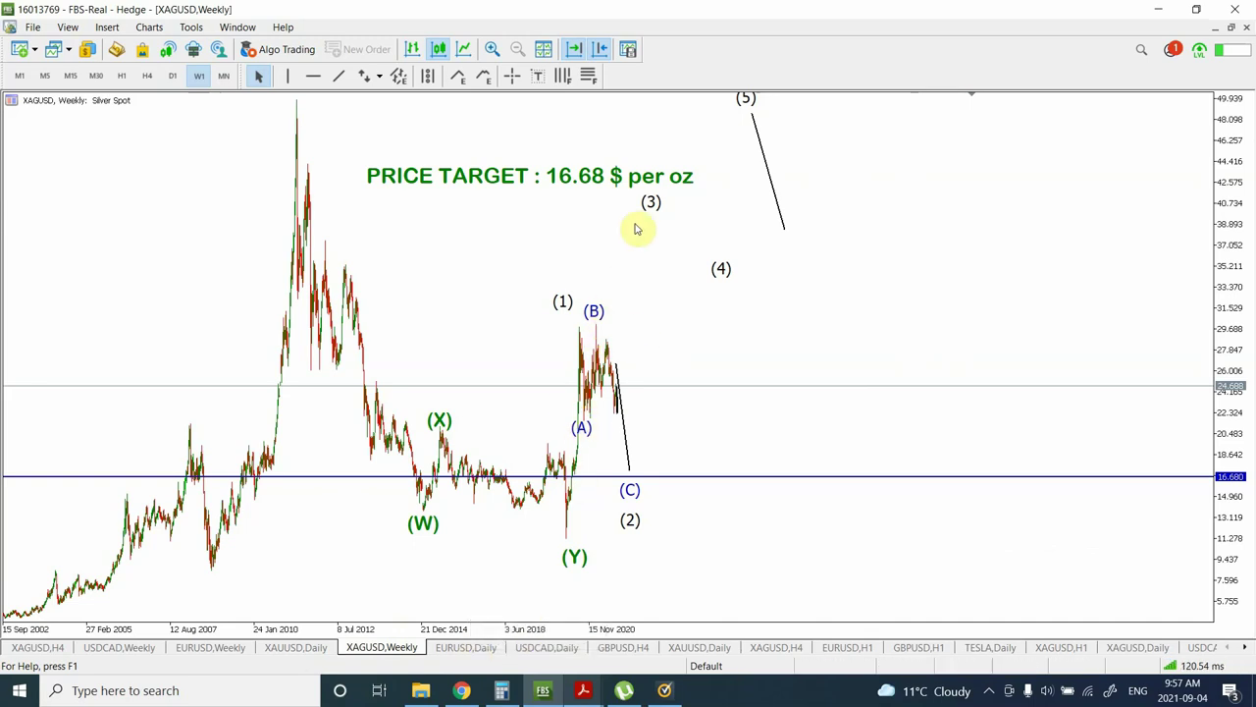
click(466, 647)
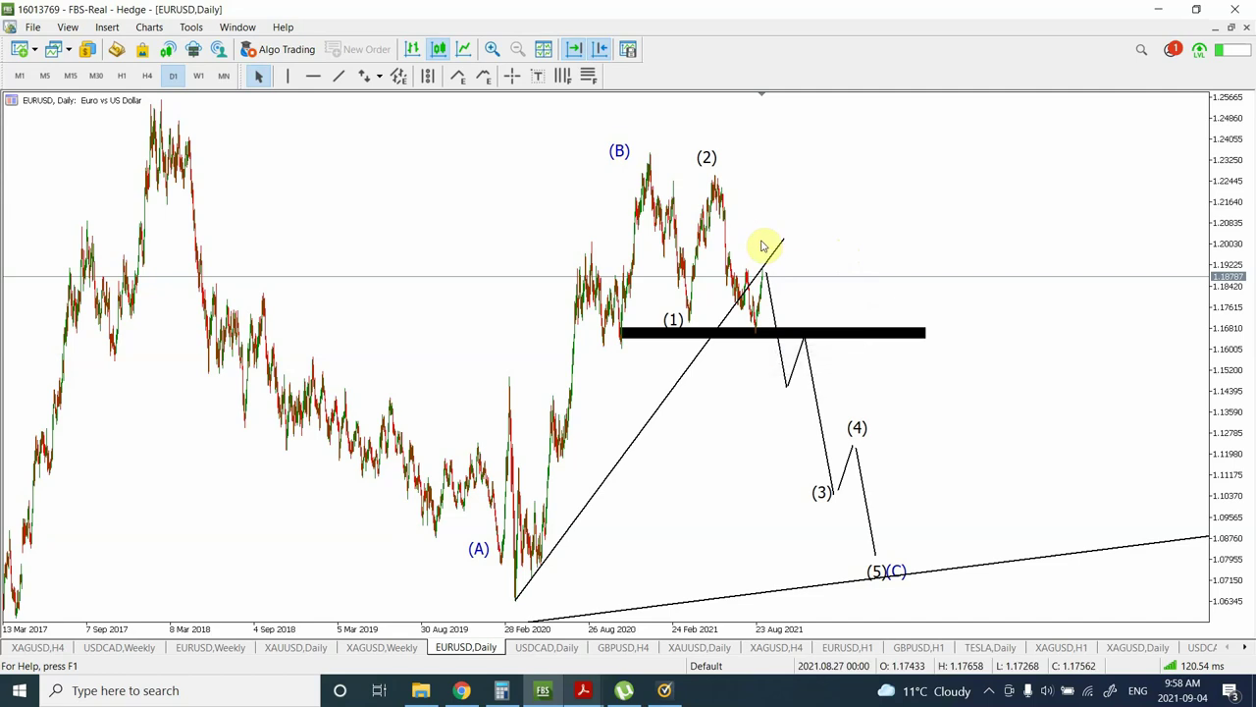
Step: Zoom in on the EURUSD chart and switch it to the W1 timeframe
click(492, 49)
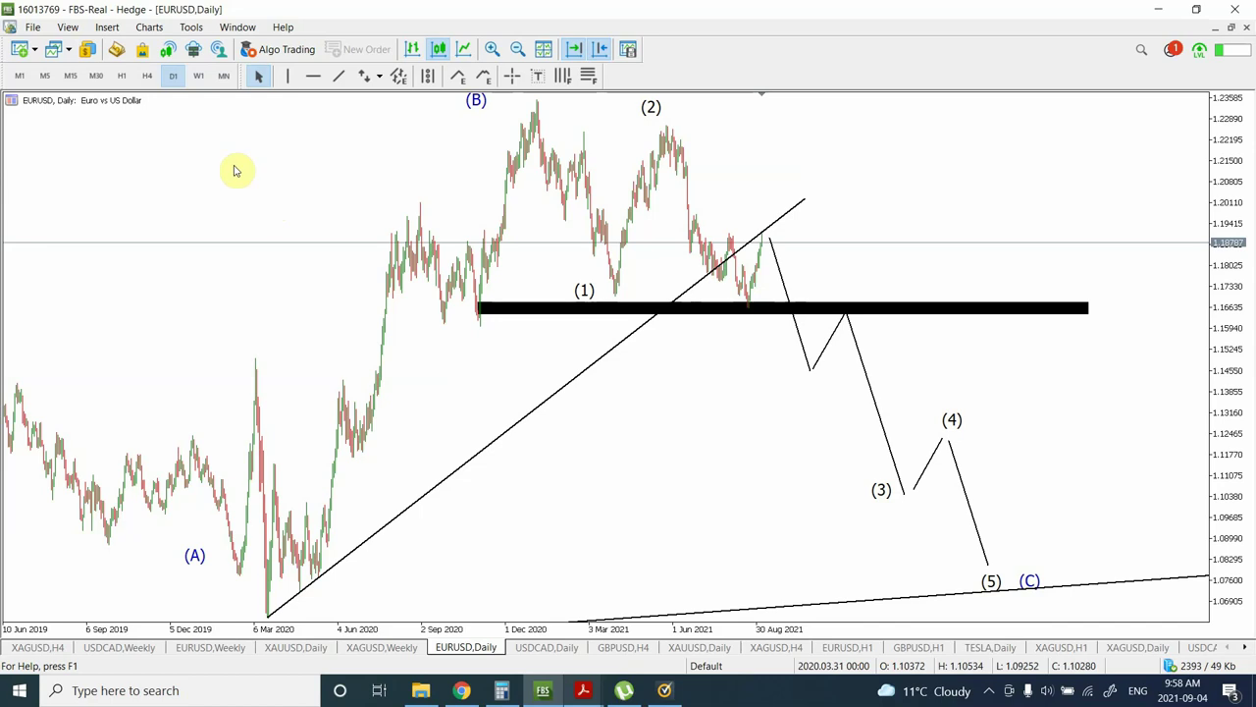
click(199, 76)
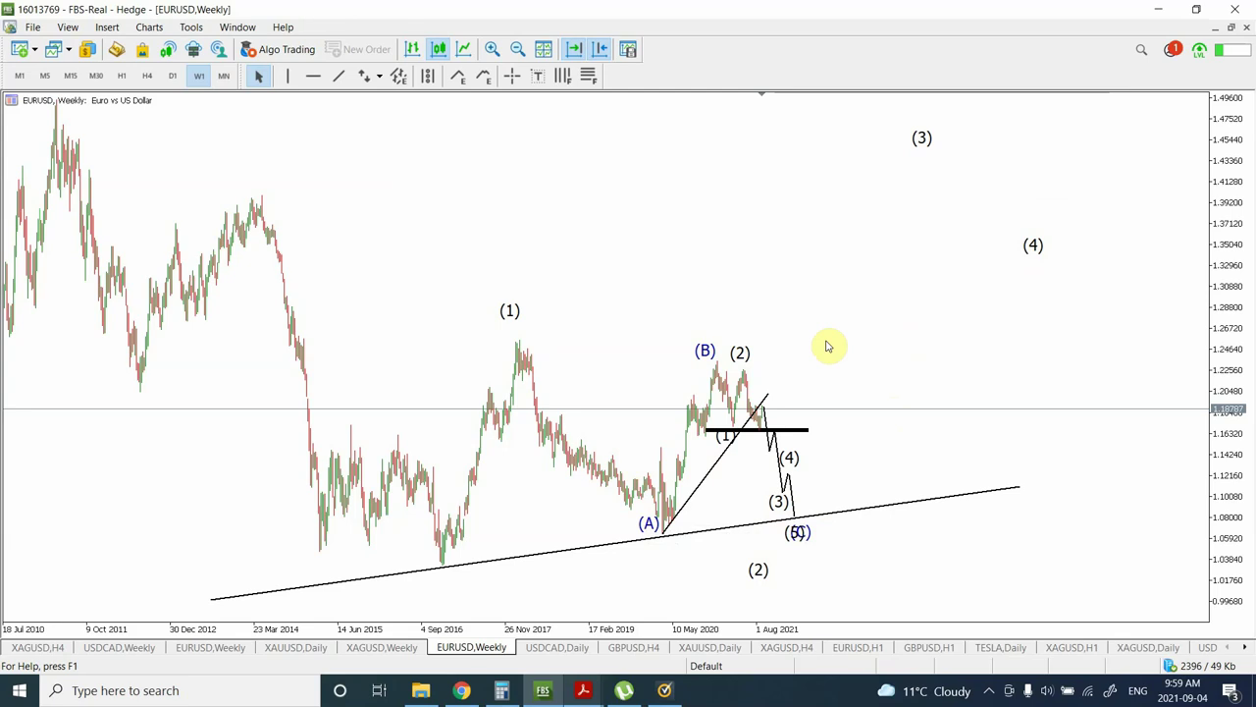
Step: Return EURUSD to daily, draw a trend line from the (2) peak, then show the USDCAD daily chart
click(171, 76)
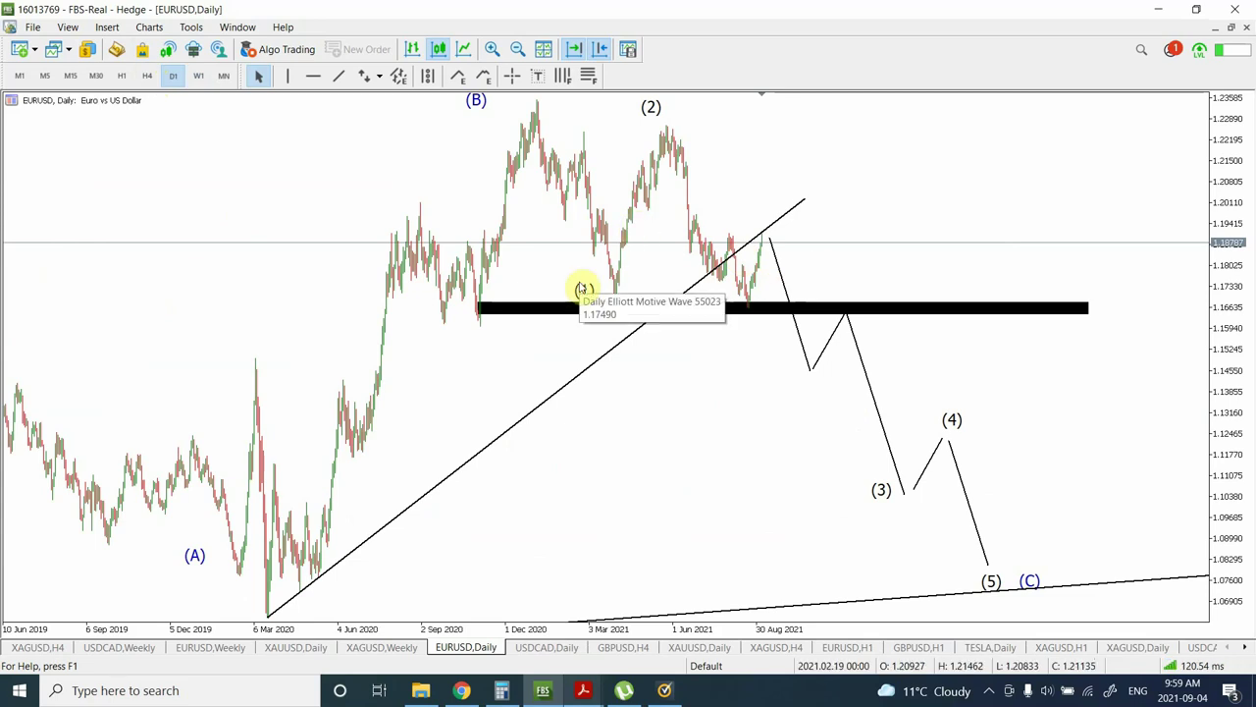
click(337, 78)
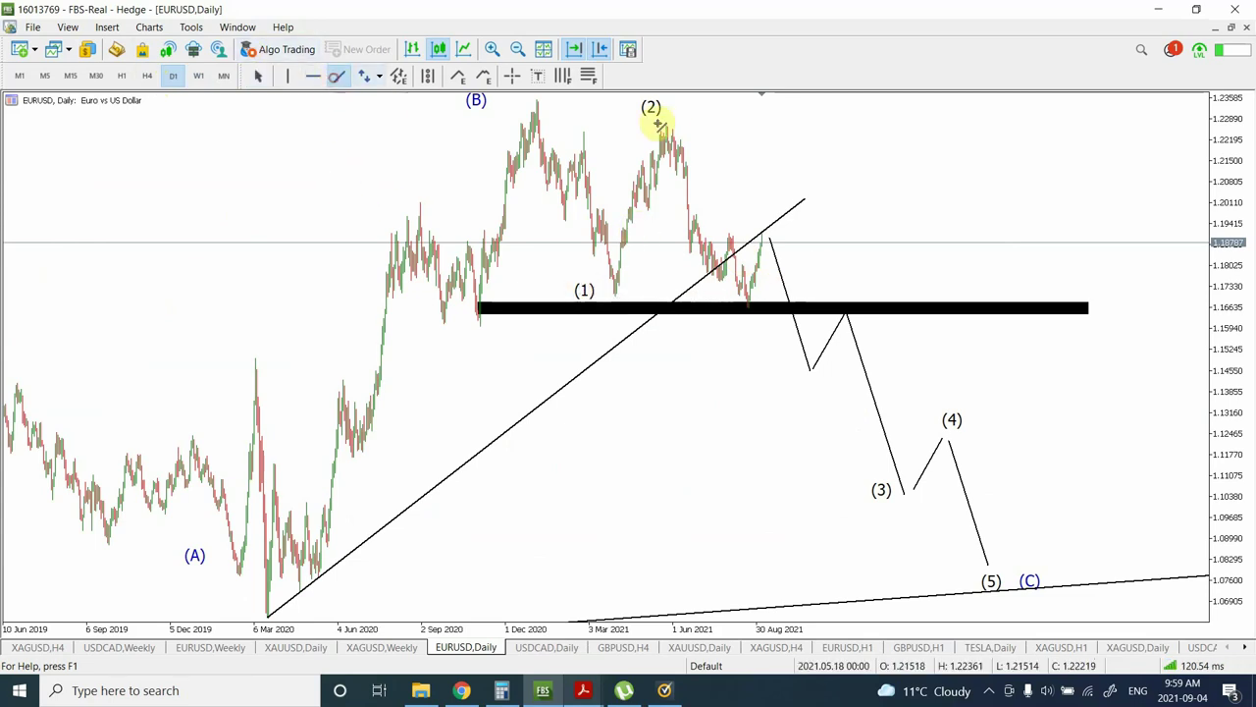
drag(667, 126, 891, 329)
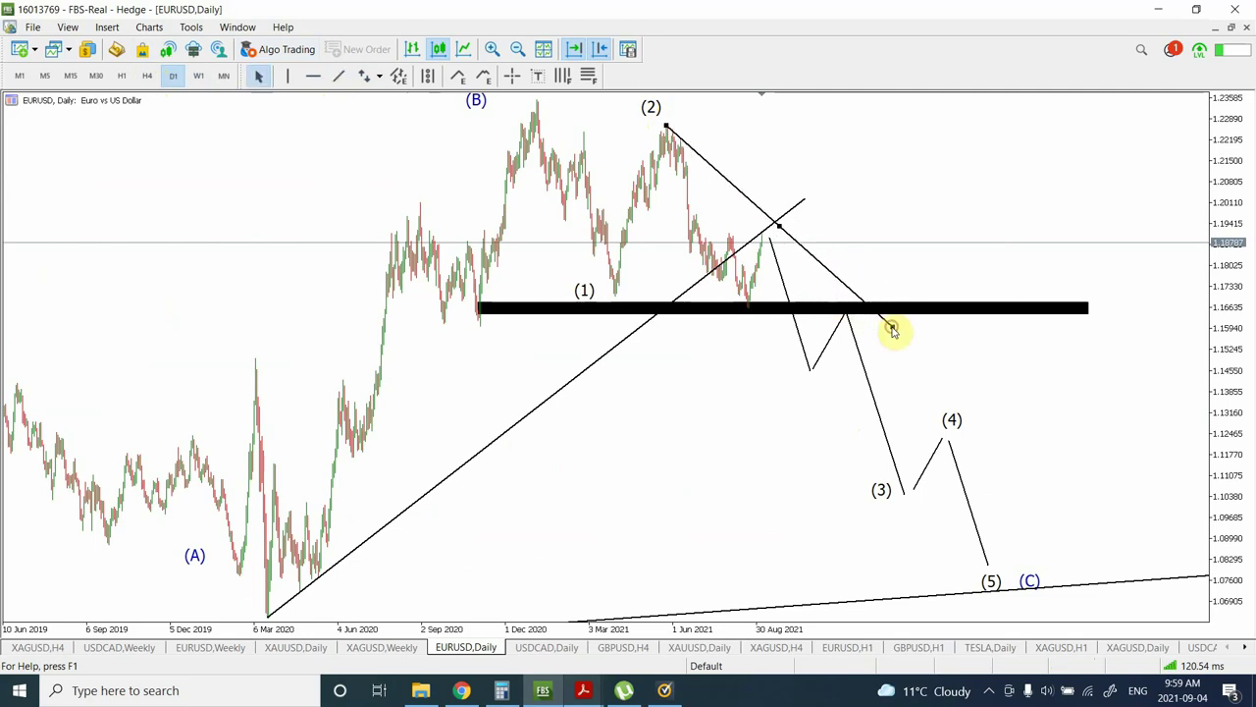
click(542, 650)
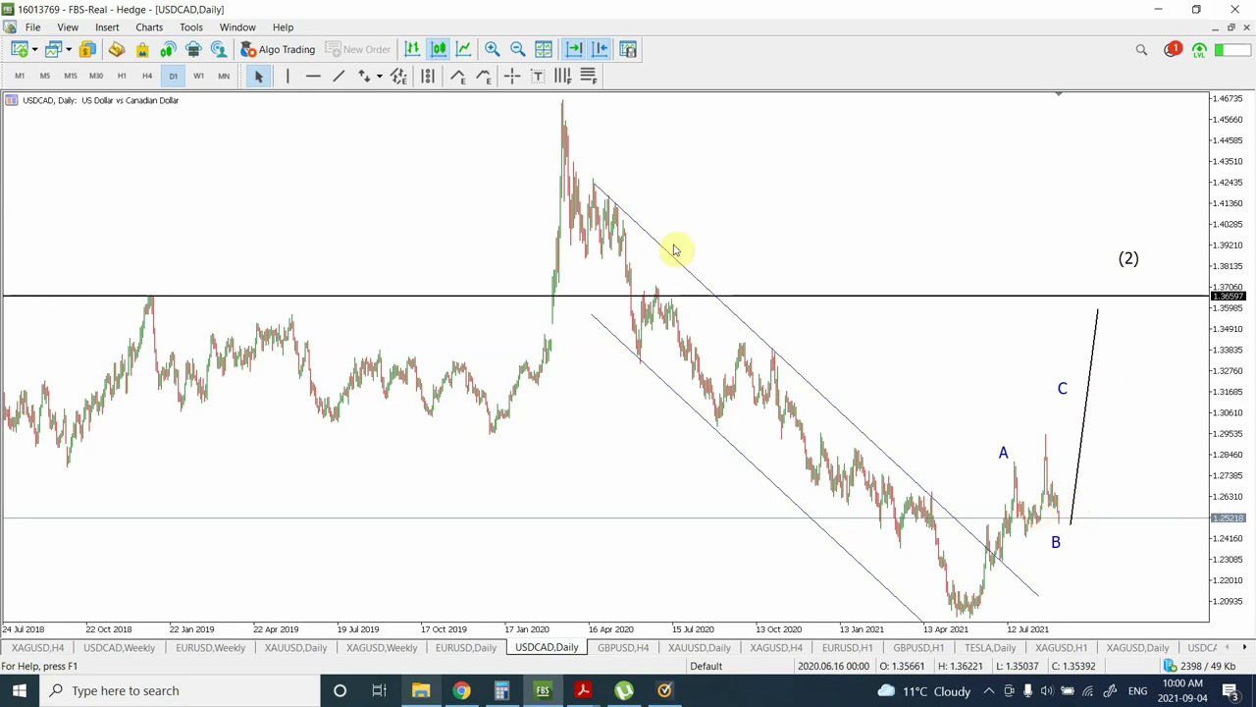
click(492, 49)
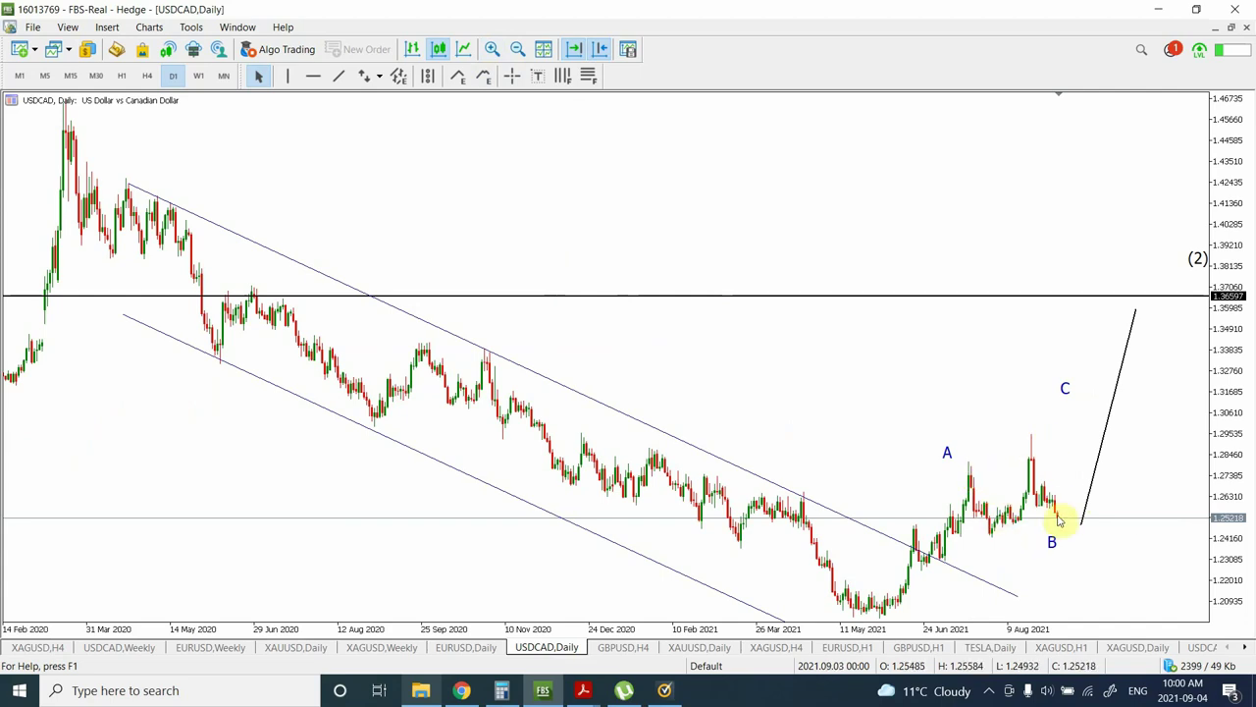
mouse_move(1059, 528)
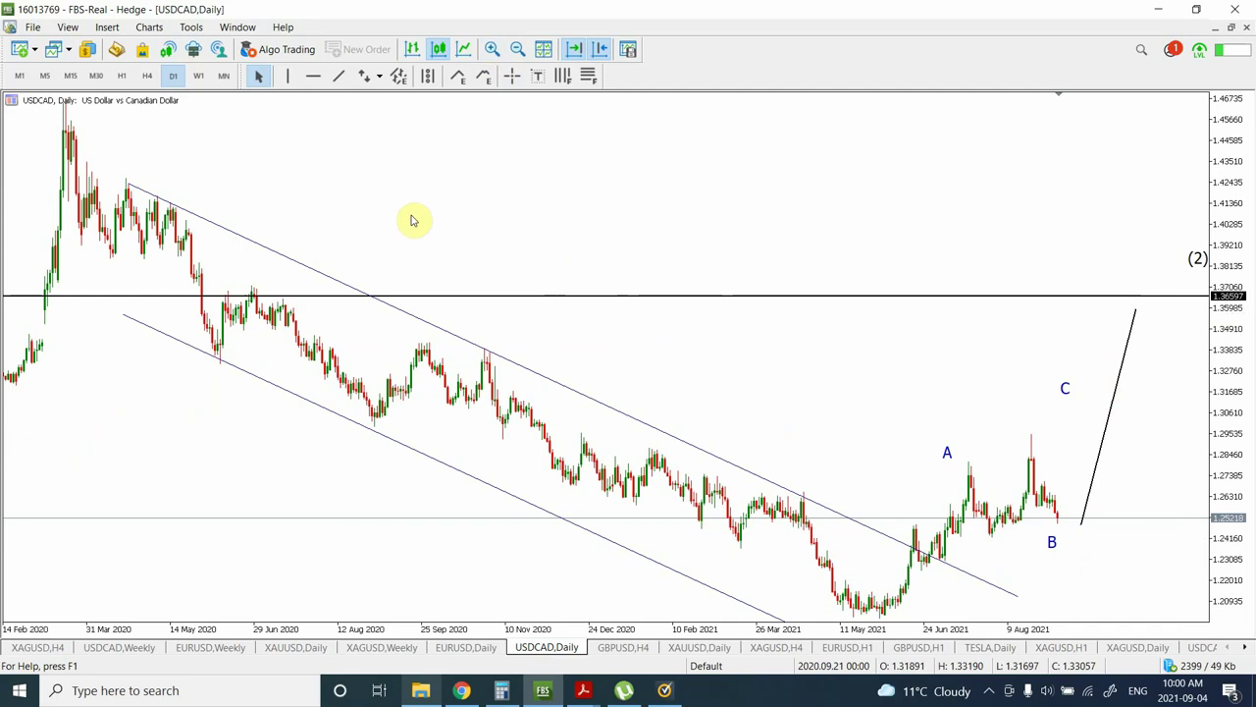
click(203, 76)
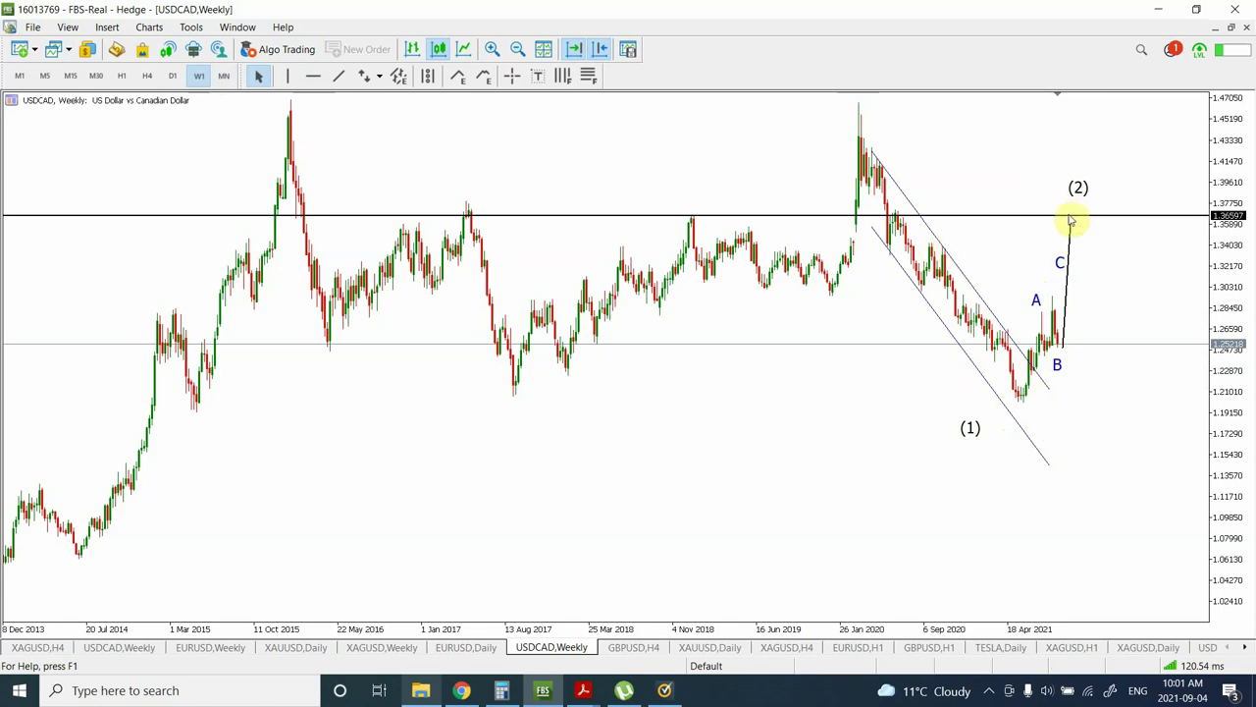
click(517, 50)
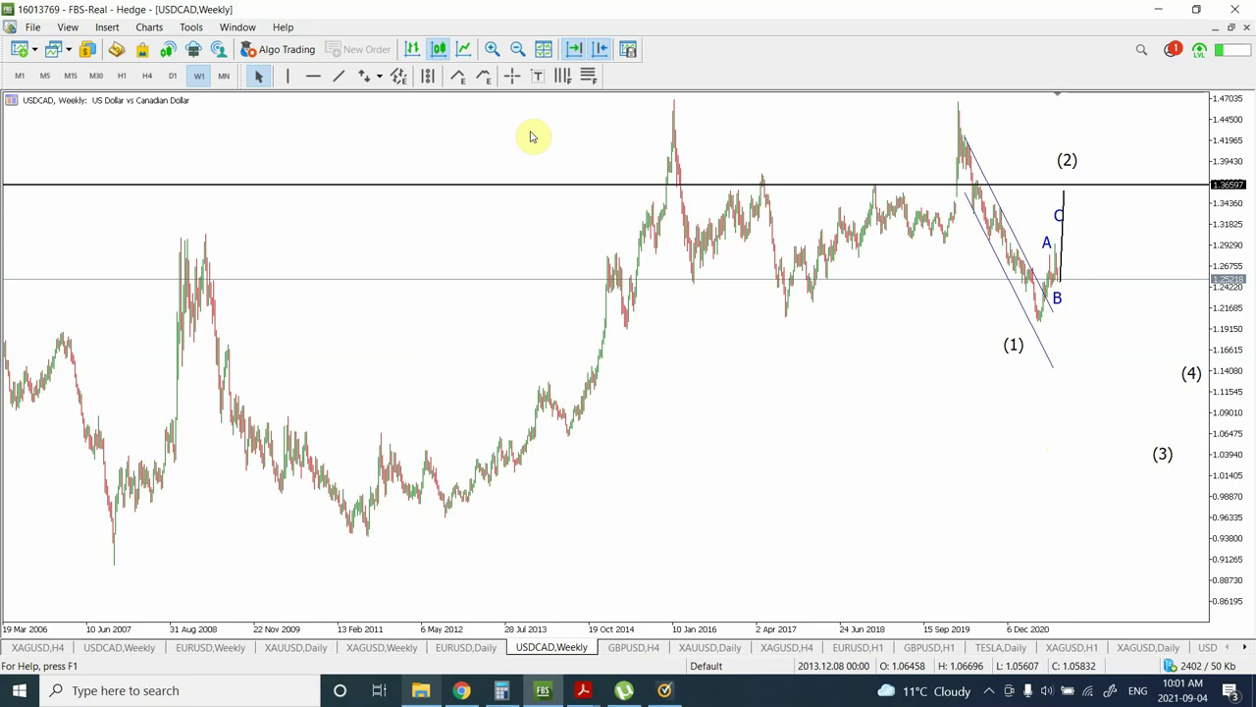
click(173, 76)
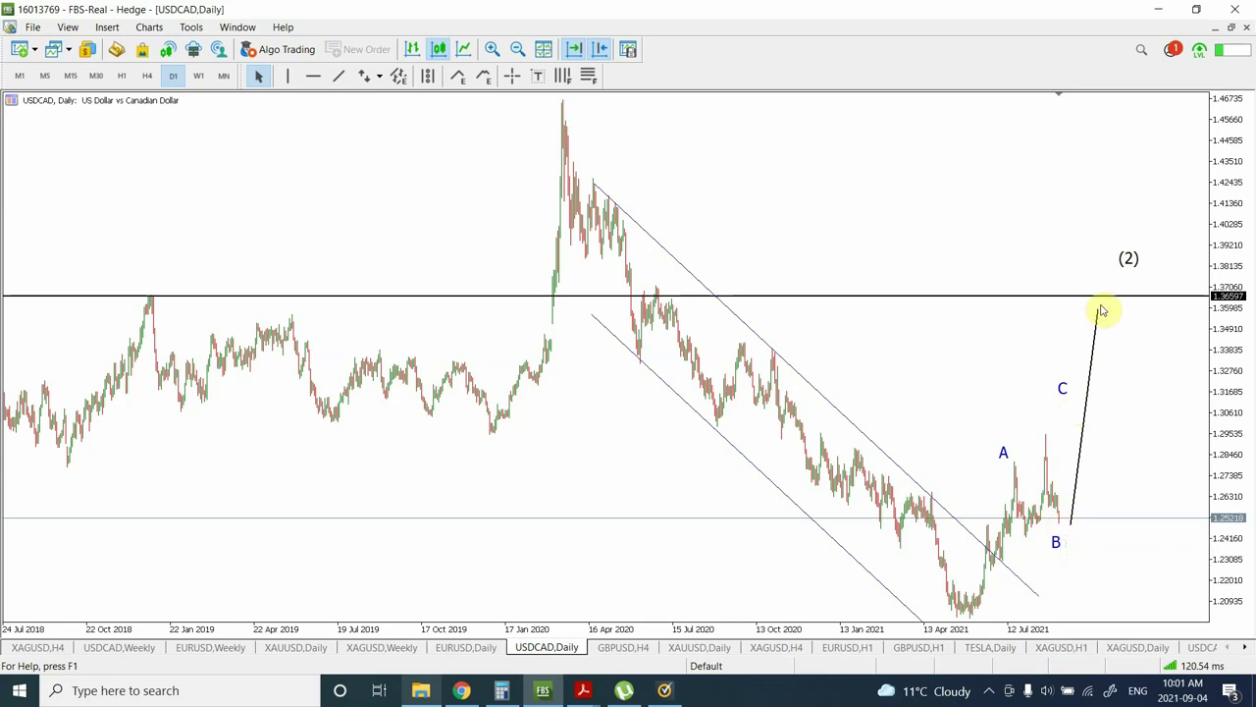
Step: Move the corrective wave's C label and point C down to the latest USDCAD low, then deselect it
click(1065, 396)
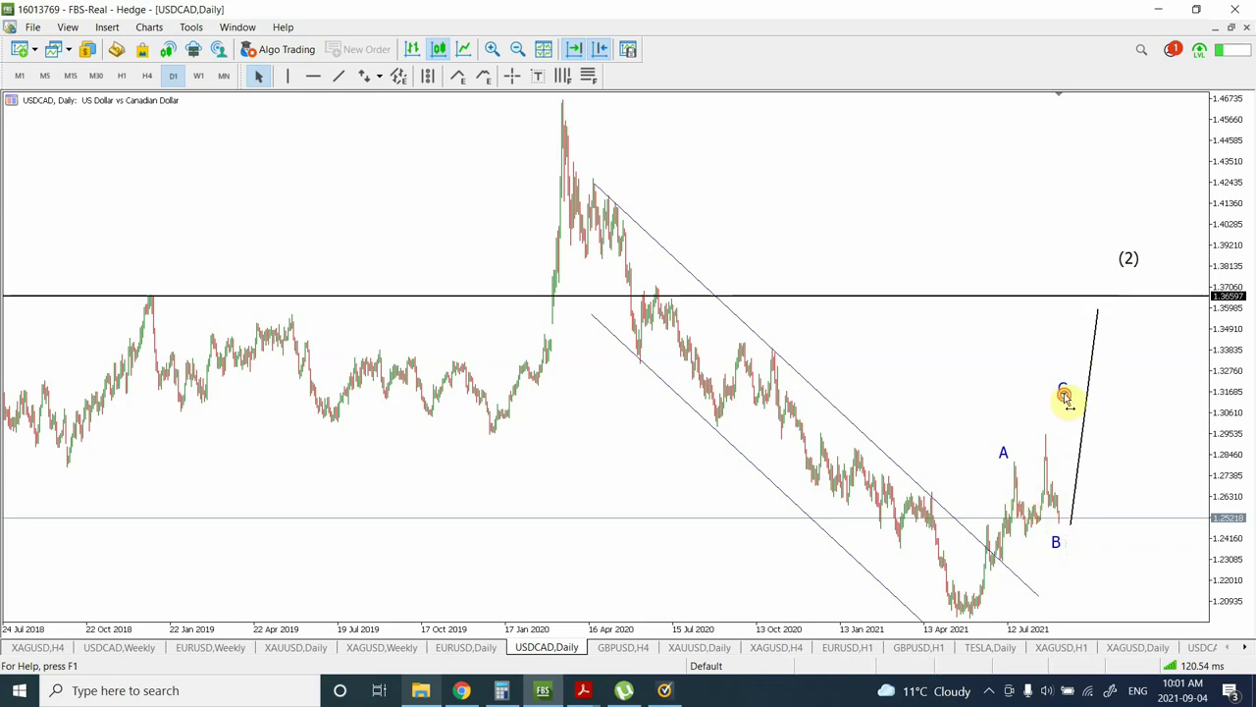
drag(1065, 406, 1030, 453)
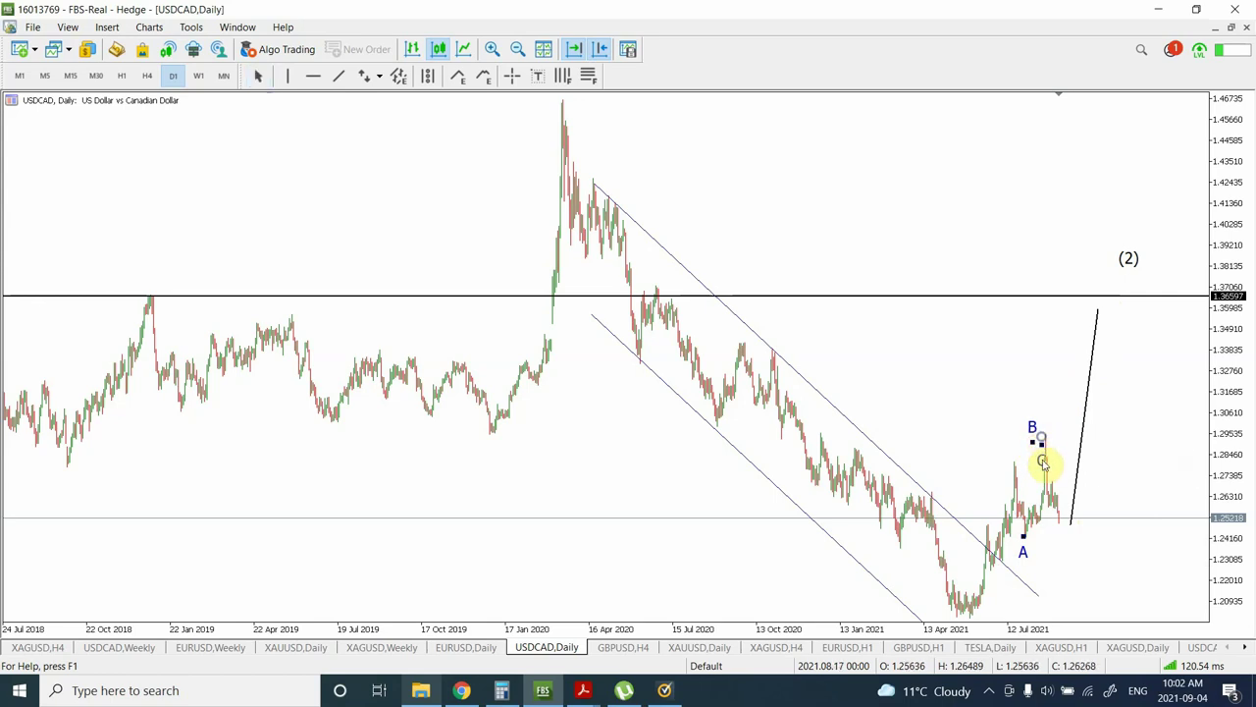
right_click(1044, 459)
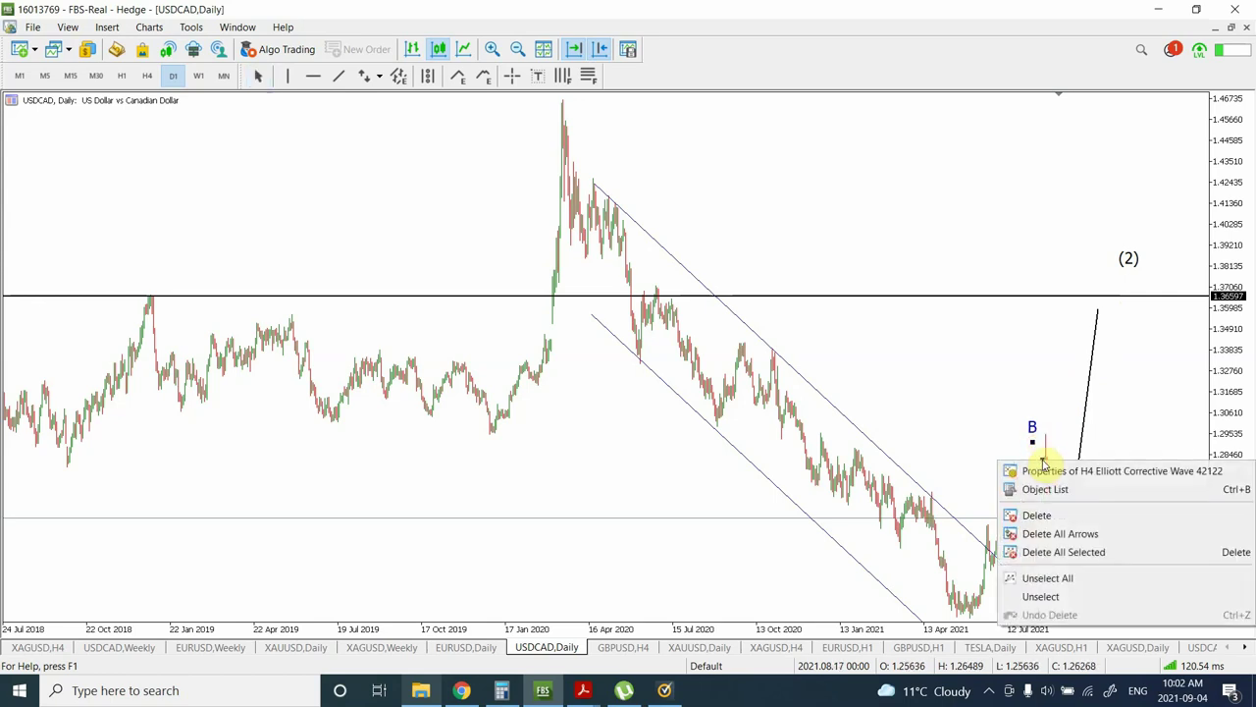
click(1022, 369)
drag(1044, 462, 1063, 525)
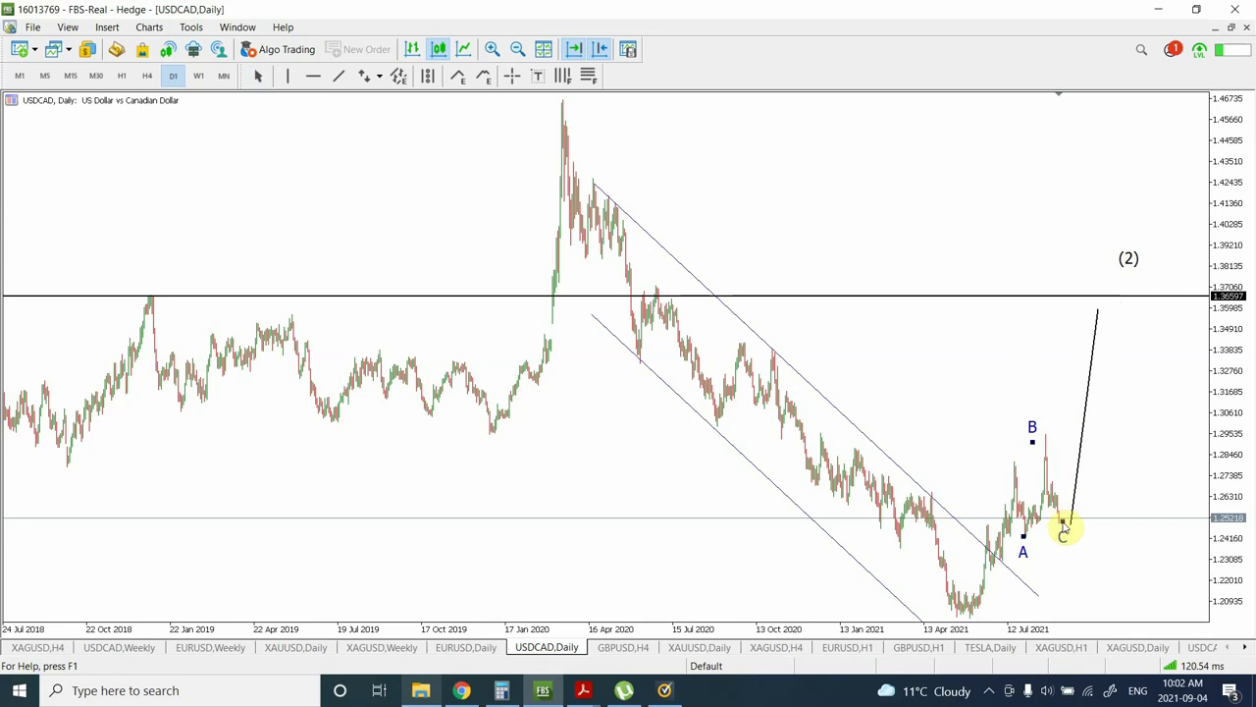
click(1040, 447)
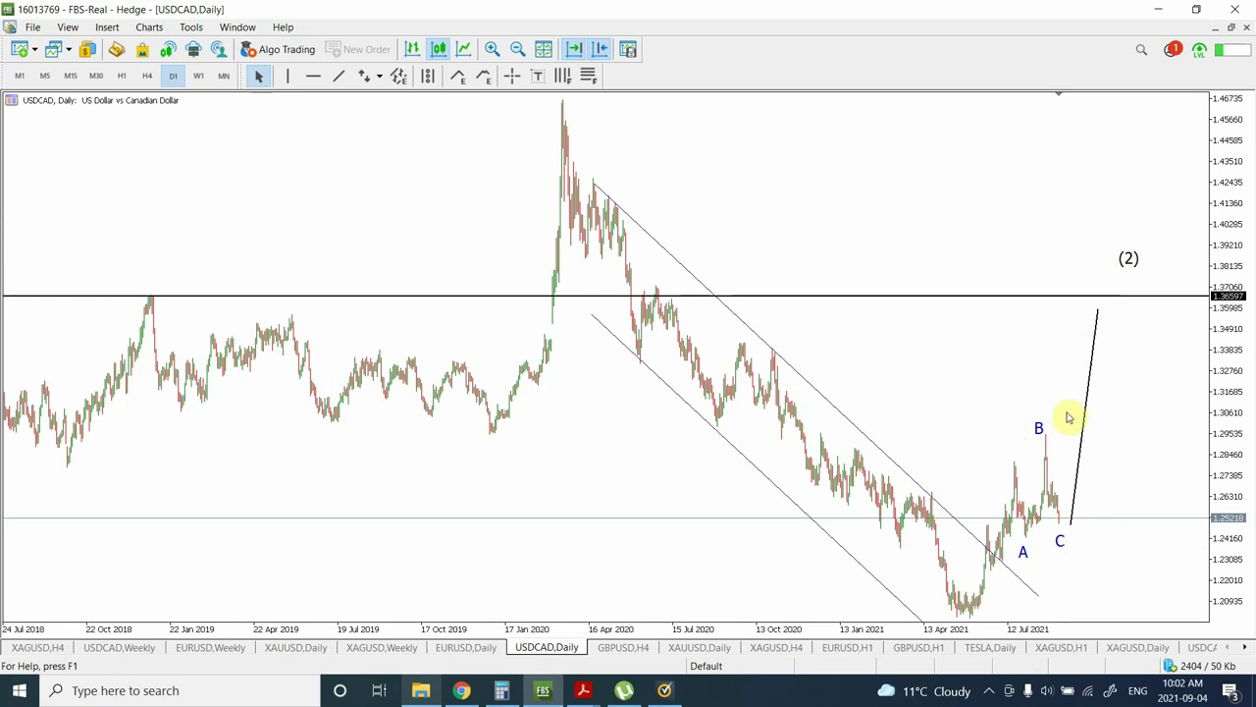
Step: Show the GBPUSD H4 chart and zoom out for more price history
click(623, 648)
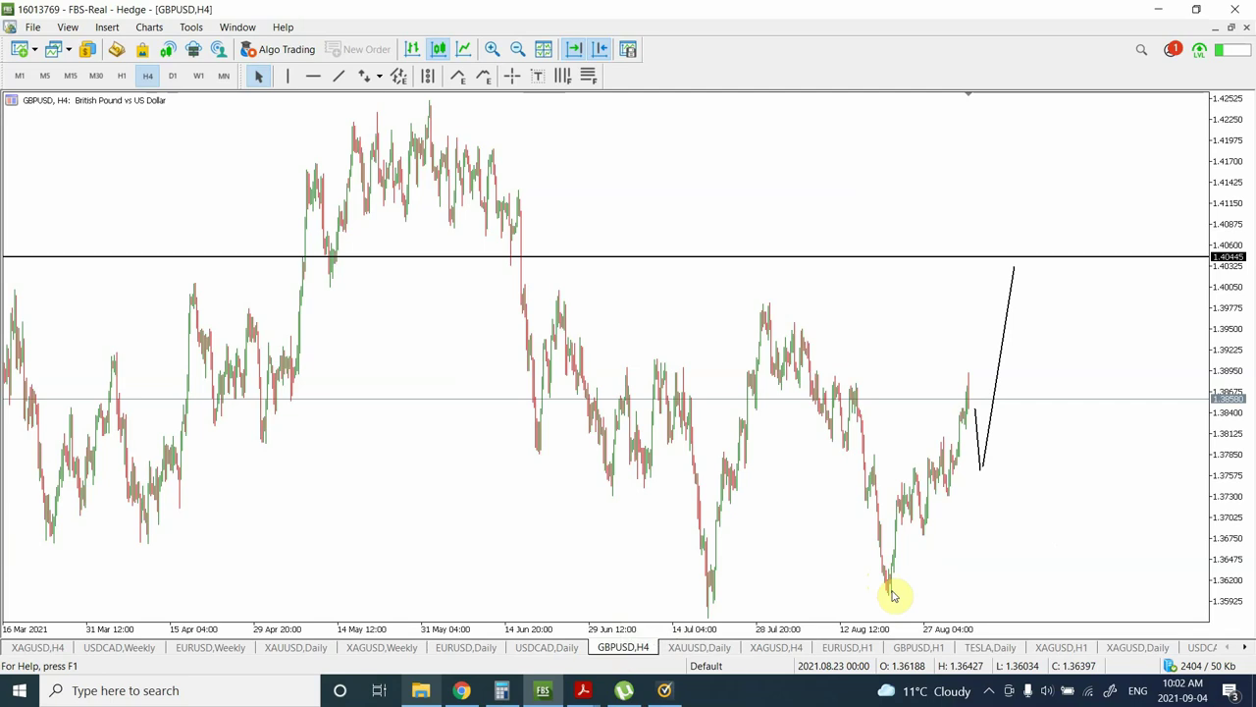
click(517, 49)
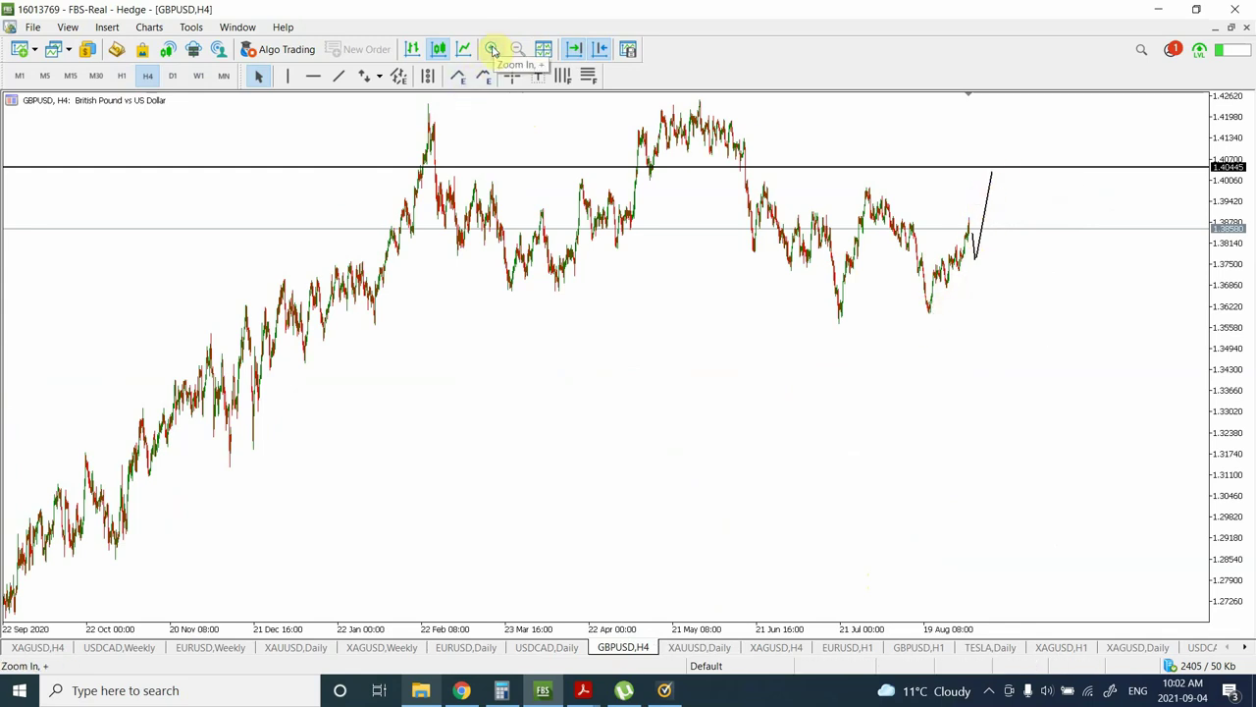
Step: Put GBPUSD on the daily timeframe and select the Equidistant Channel tool
click(174, 77)
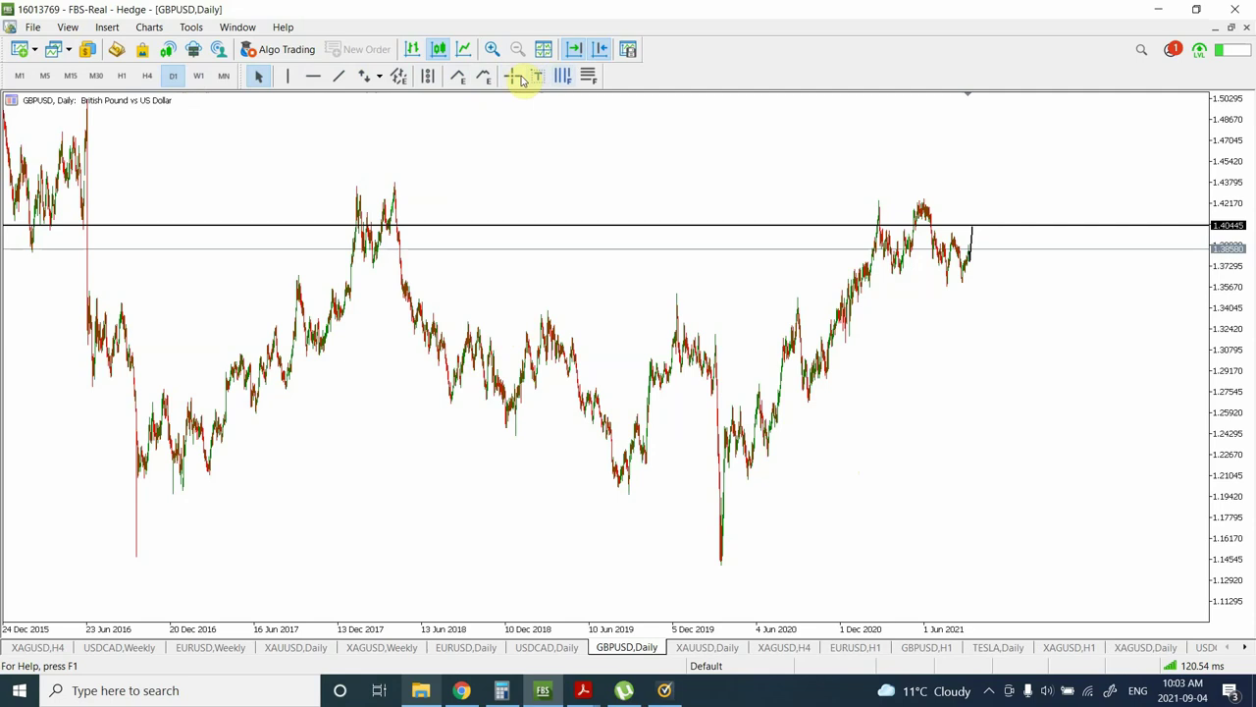
click(481, 82)
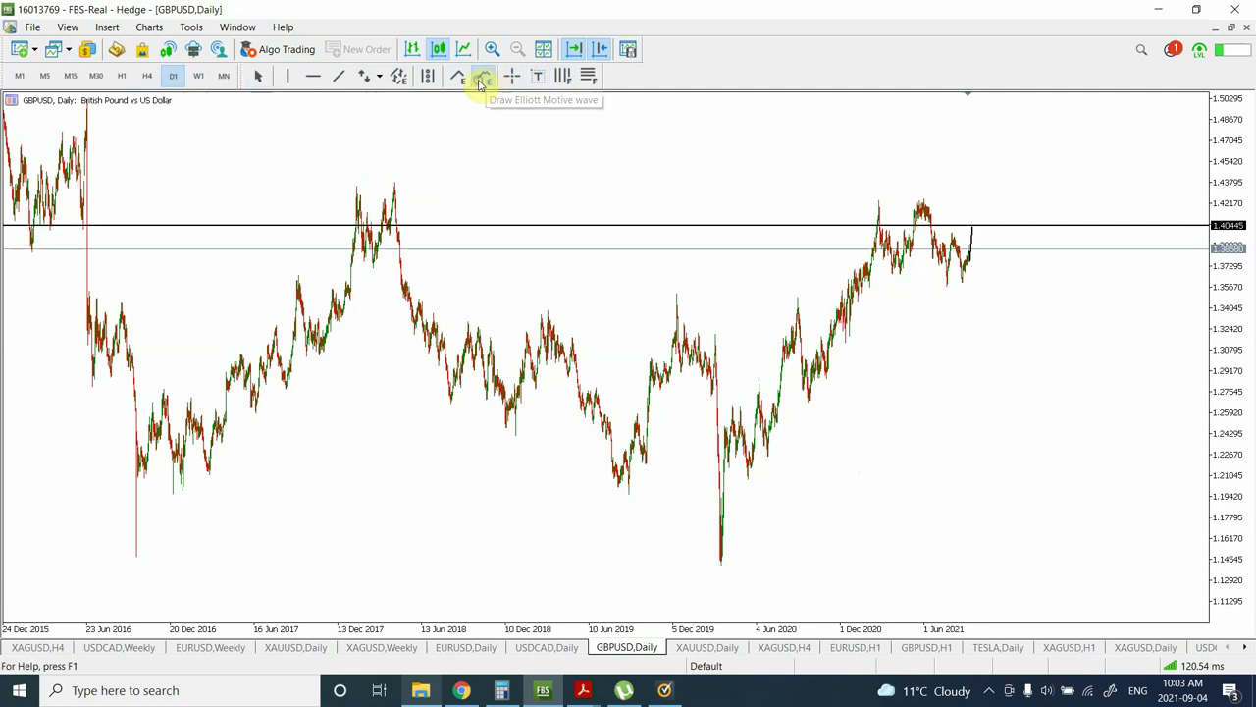
click(396, 79)
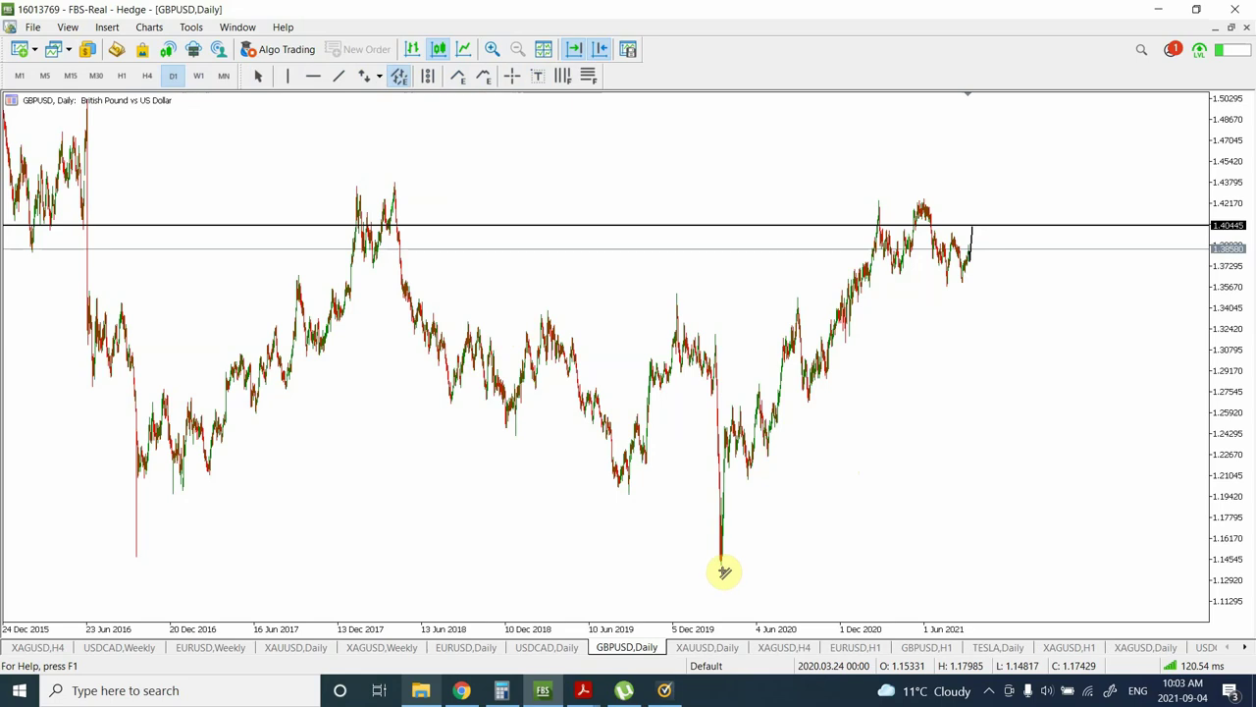
Step: Draw the channel from the 2020 low to the 2021 high with its parallel line above the rally
drag(750, 480, 987, 174)
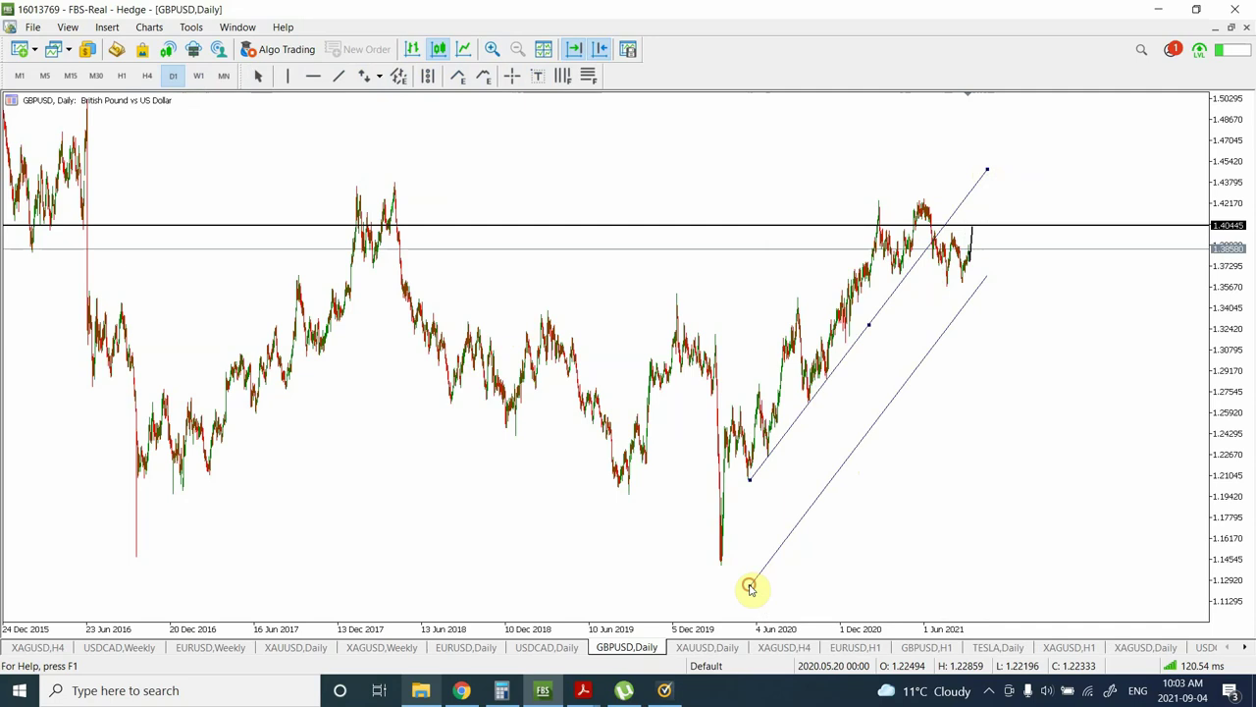
drag(750, 587, 717, 412)
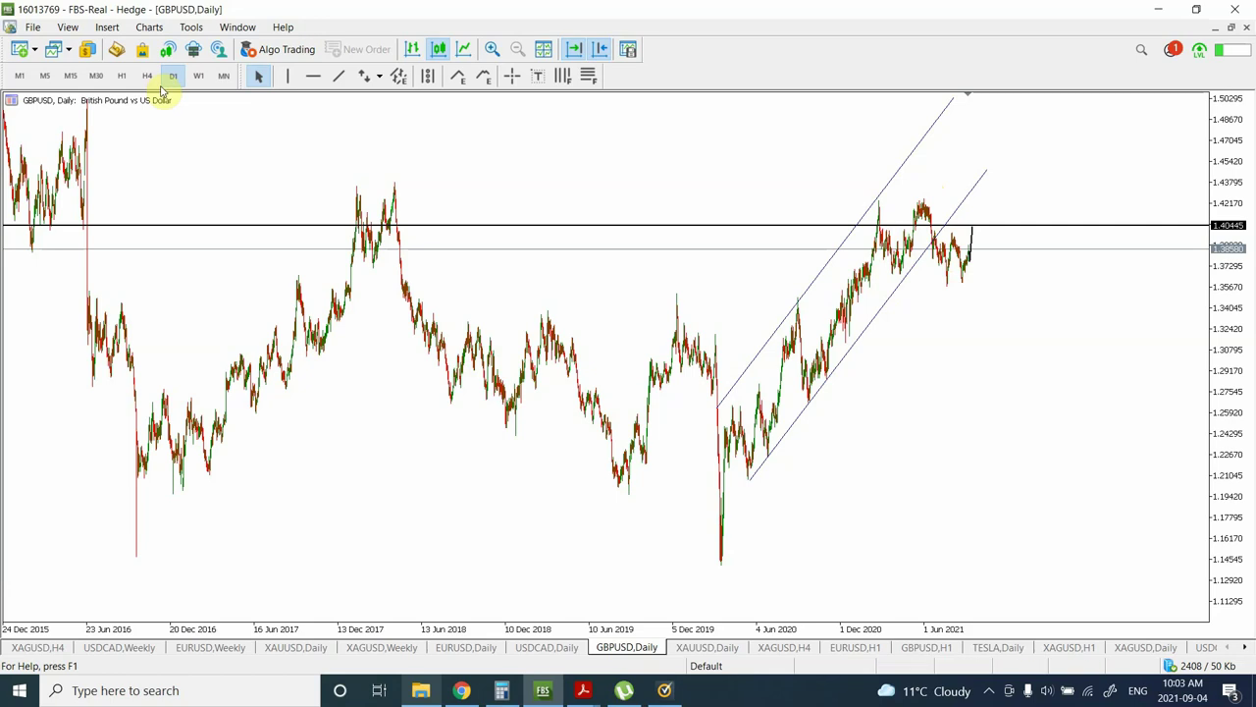
Step: Zoom in, switch GBPUSD to H4, and shift the projected rising line slightly left toward 1.40445
click(494, 49)
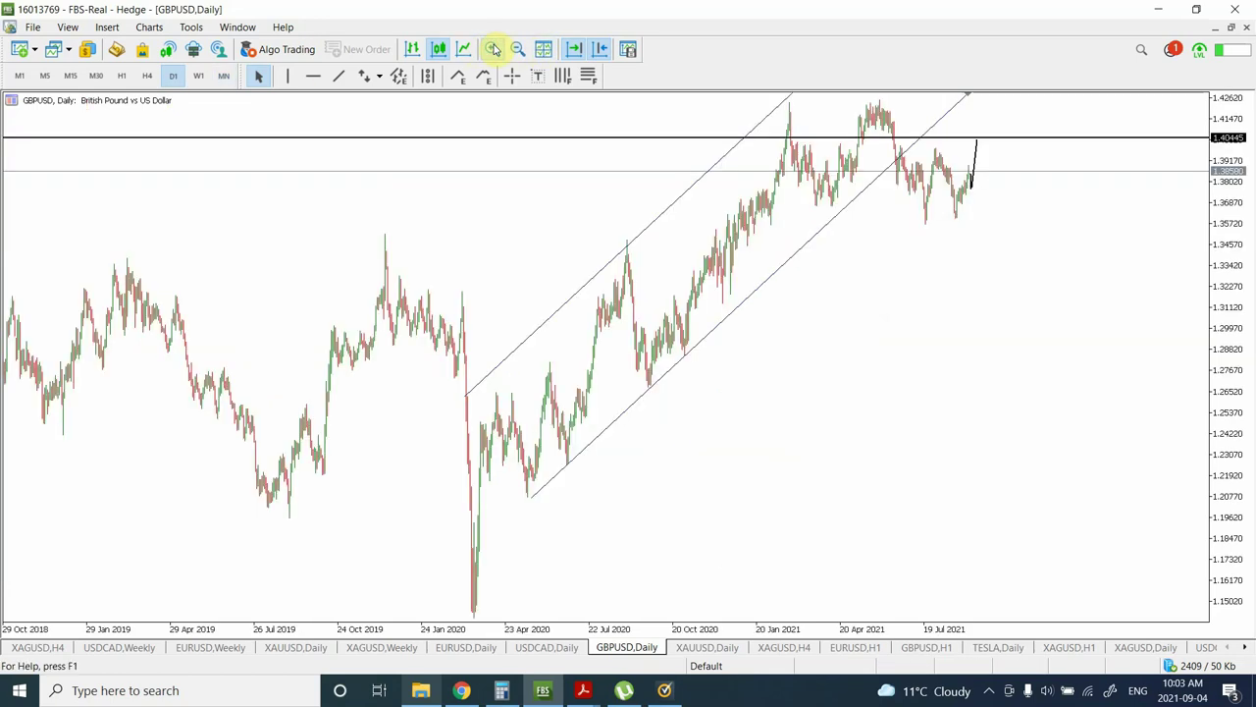
click(493, 49)
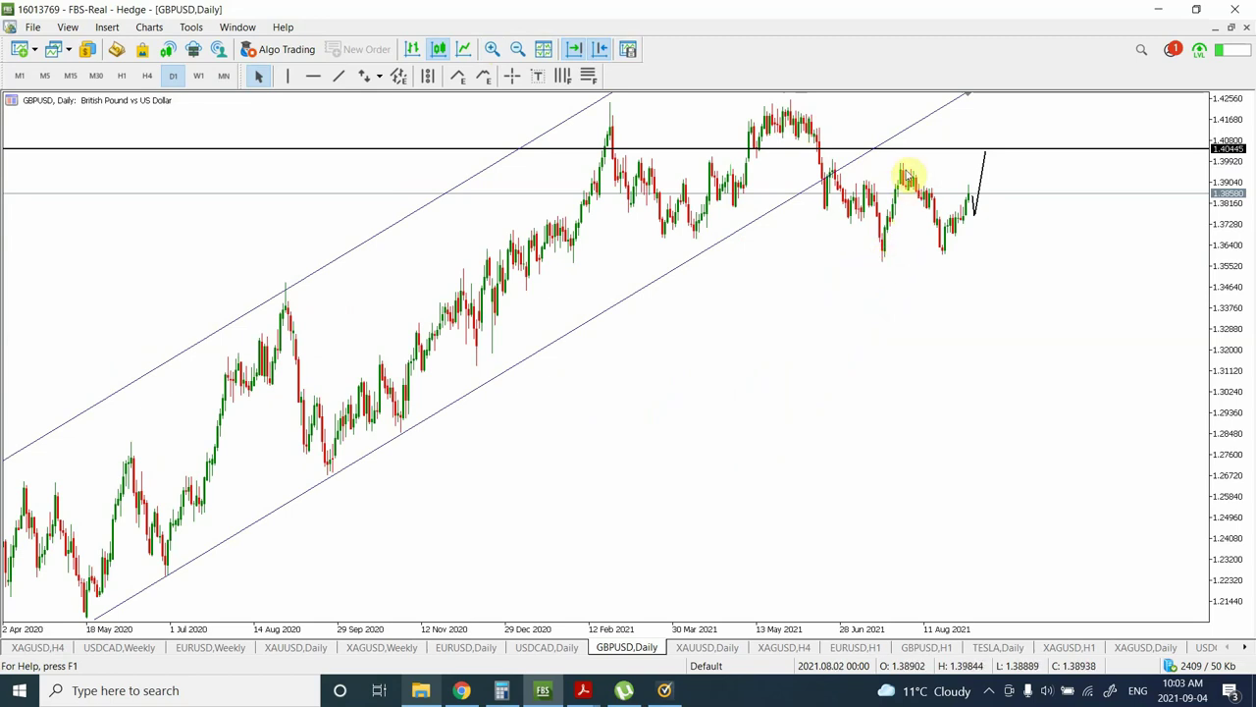
mouse_move(944, 258)
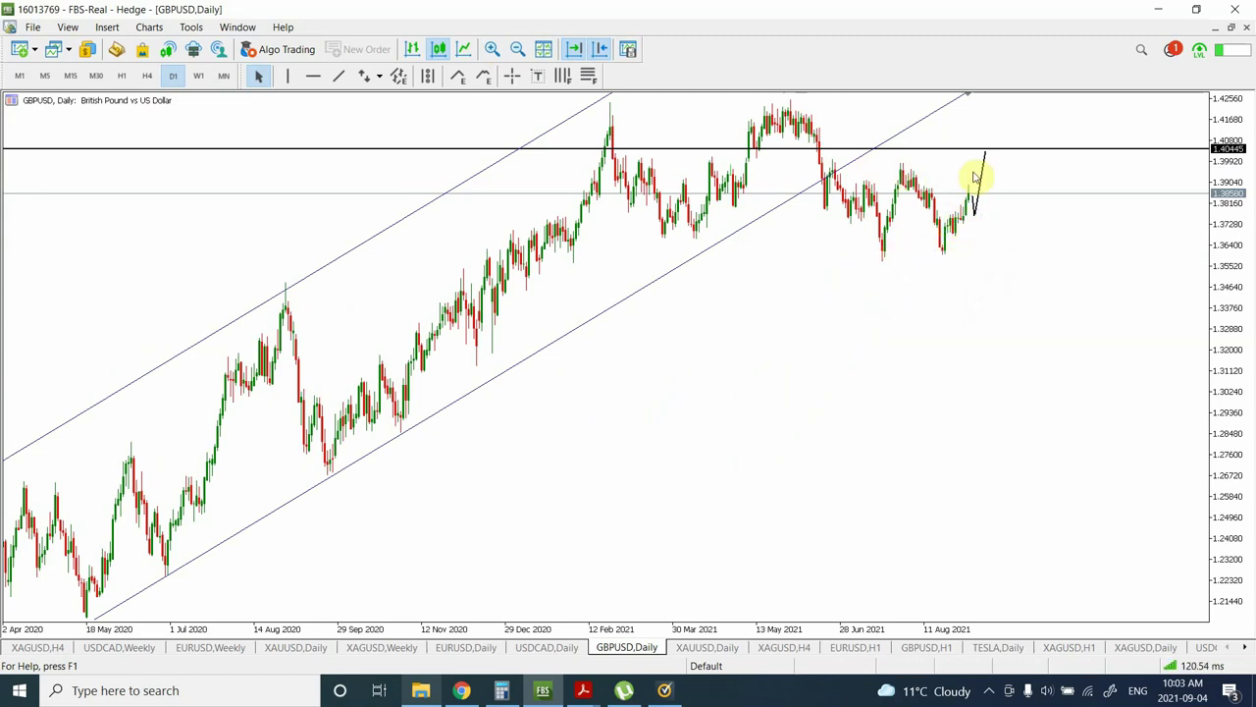
click(147, 77)
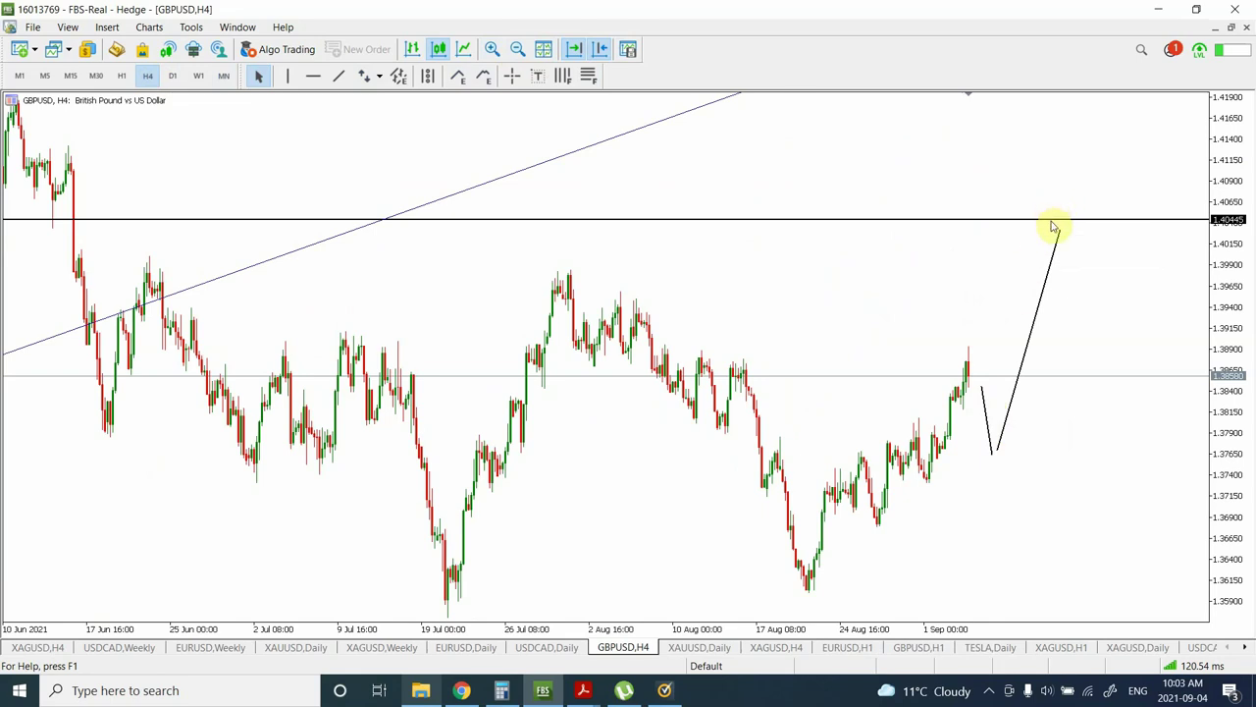
double_click(1055, 259)
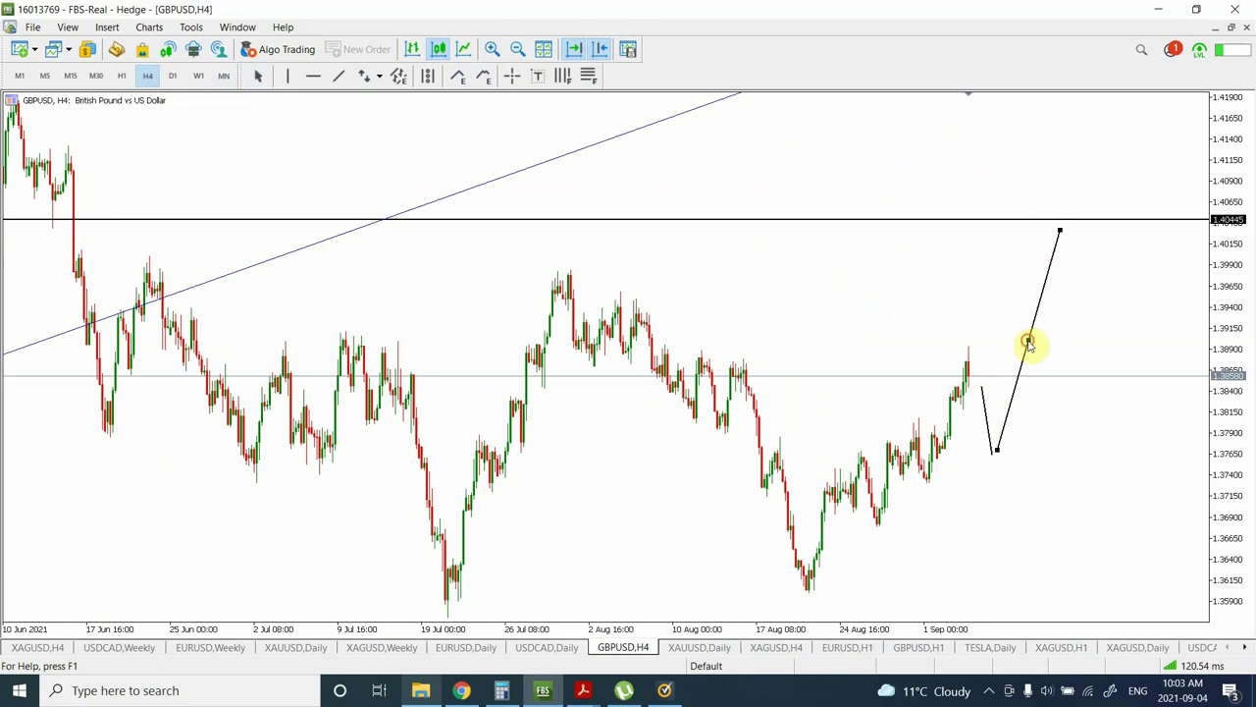
drag(1028, 341, 1023, 345)
drag(1055, 234, 1030, 239)
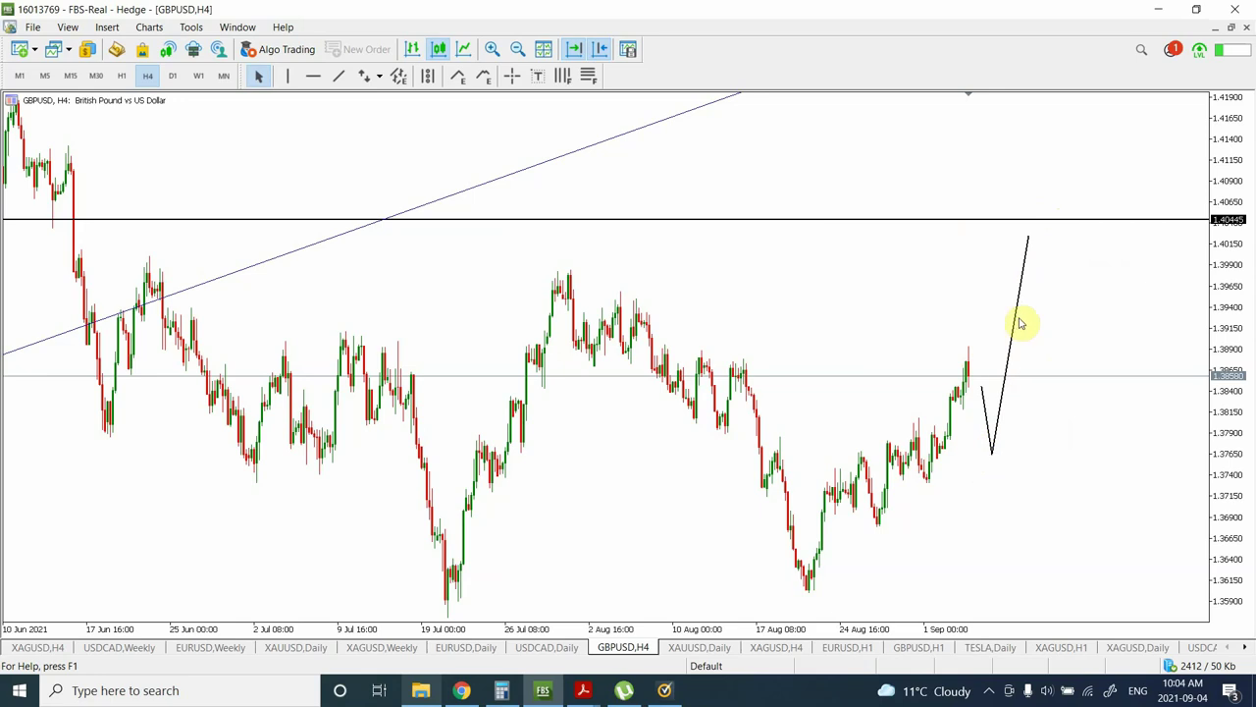
Step: Add a 1.42461 horizontal level at the May highs and a trend line dropping to about 1.33
click(517, 48)
click(518, 48)
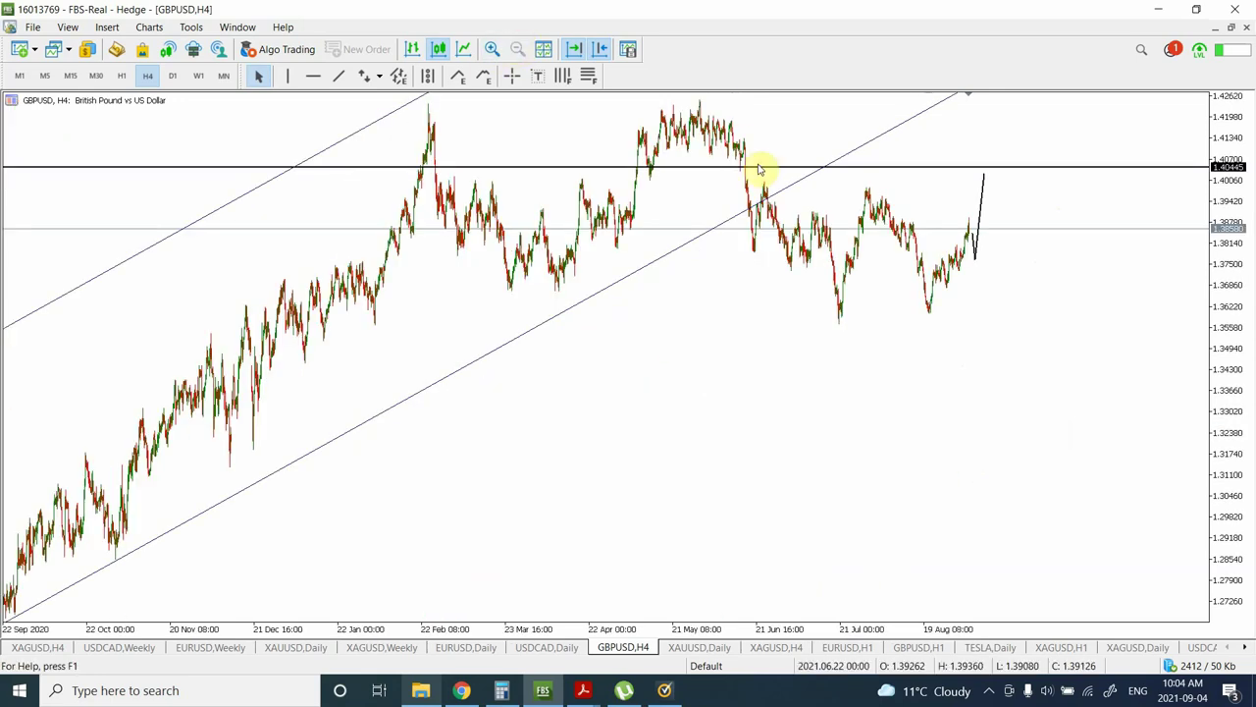
click(313, 79)
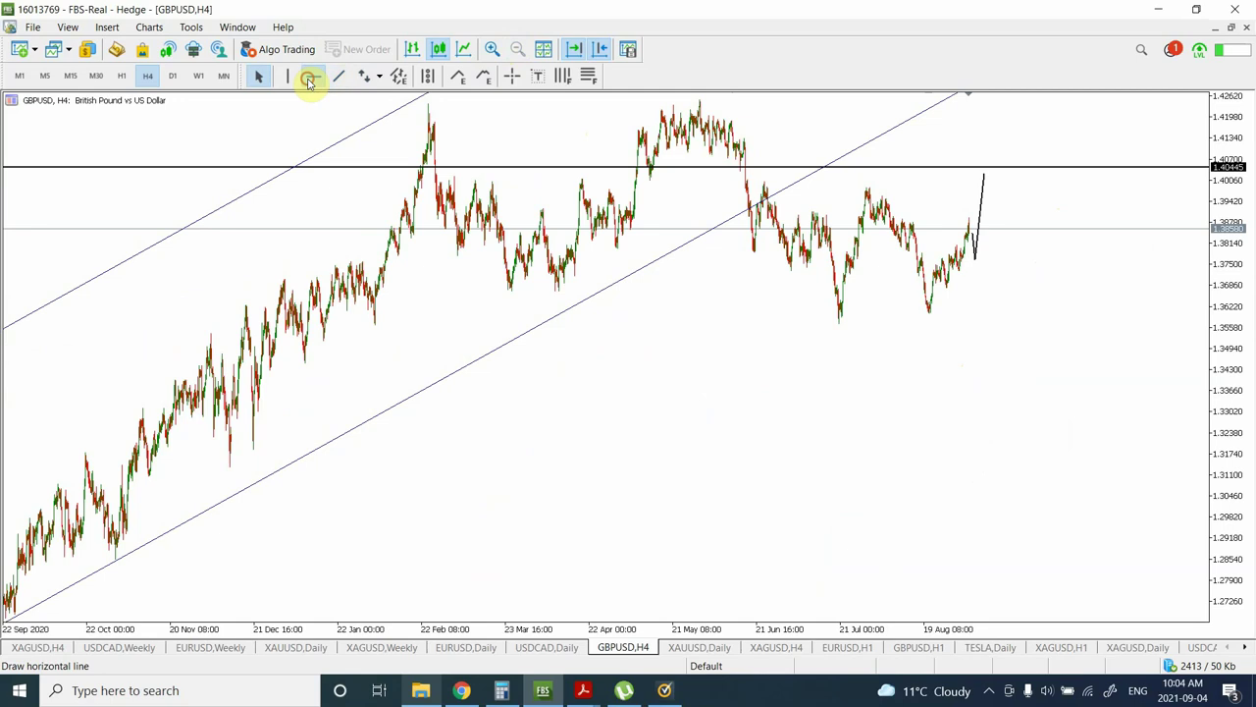
click(738, 103)
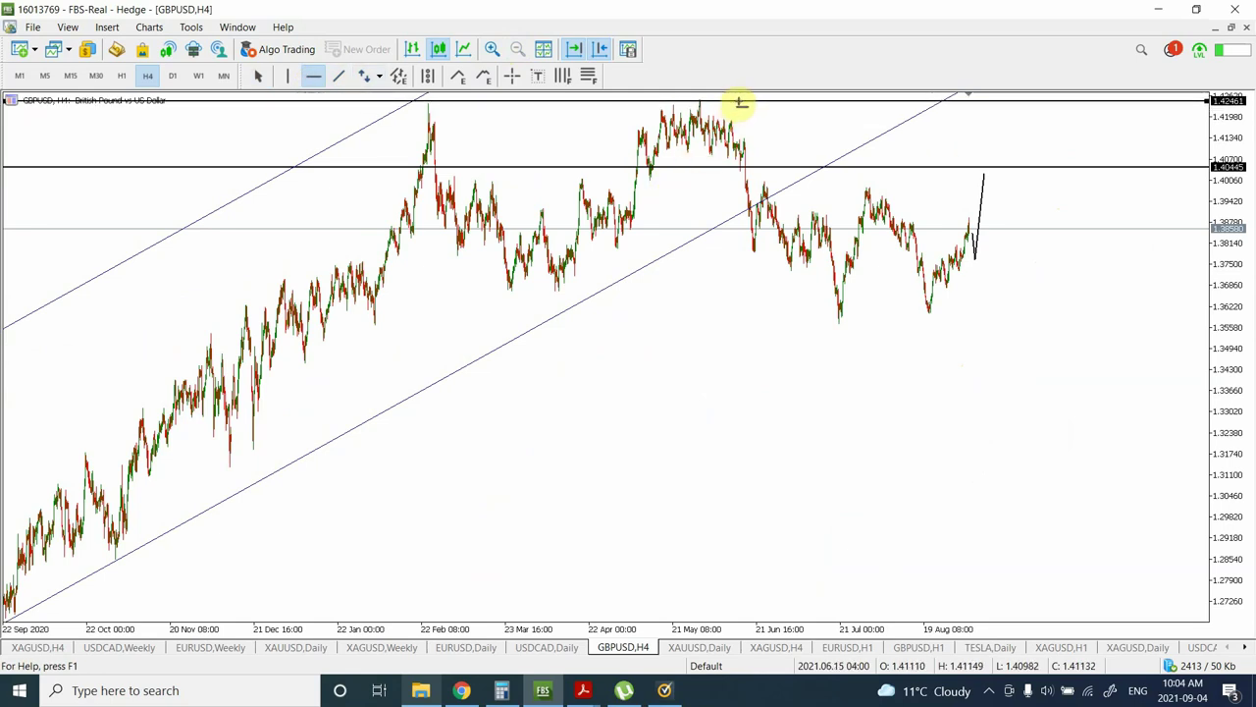
click(341, 78)
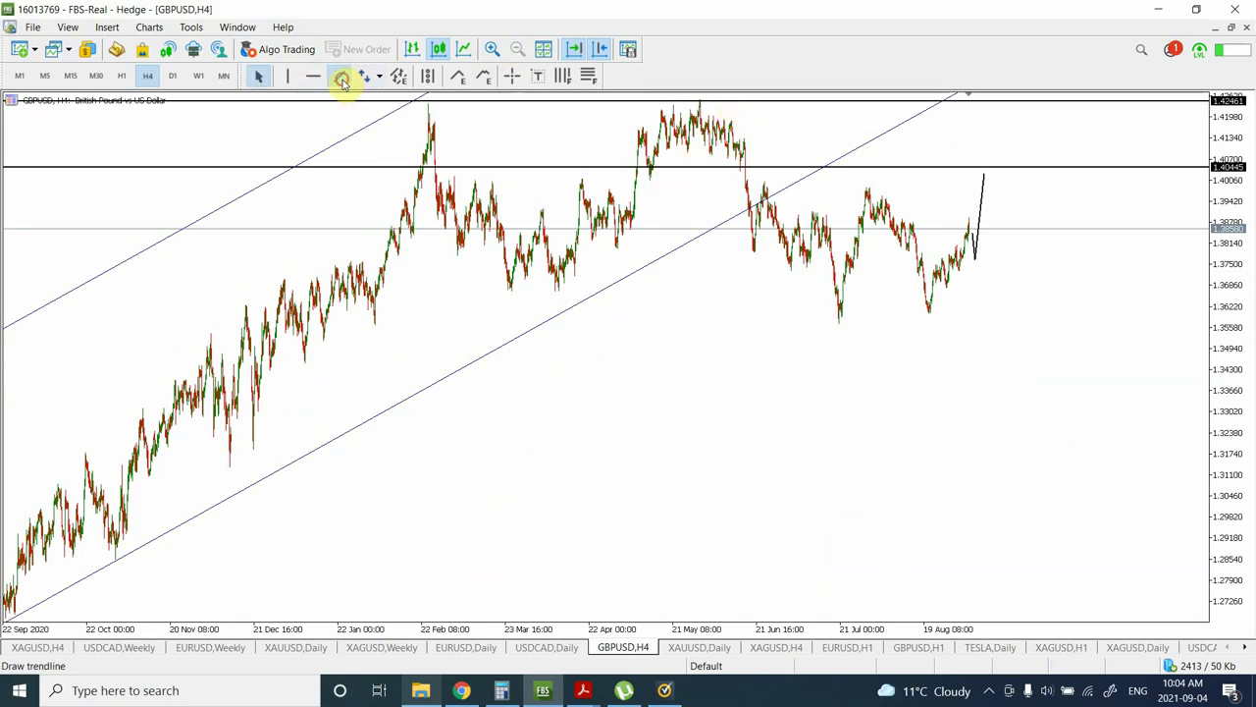
drag(986, 176, 1030, 424)
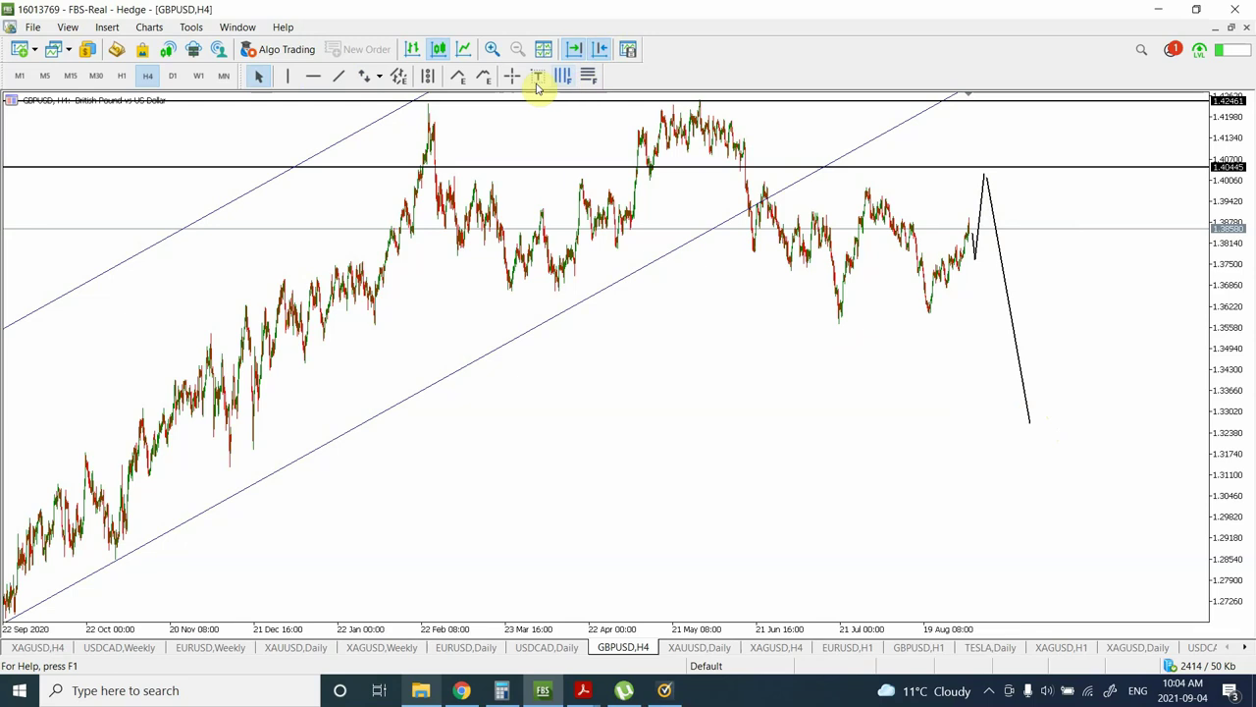
Step: On the daily GBPUSD chart, start an Elliott Motive Wave with (1) at the 2021 high and (2) at the projected low
click(172, 76)
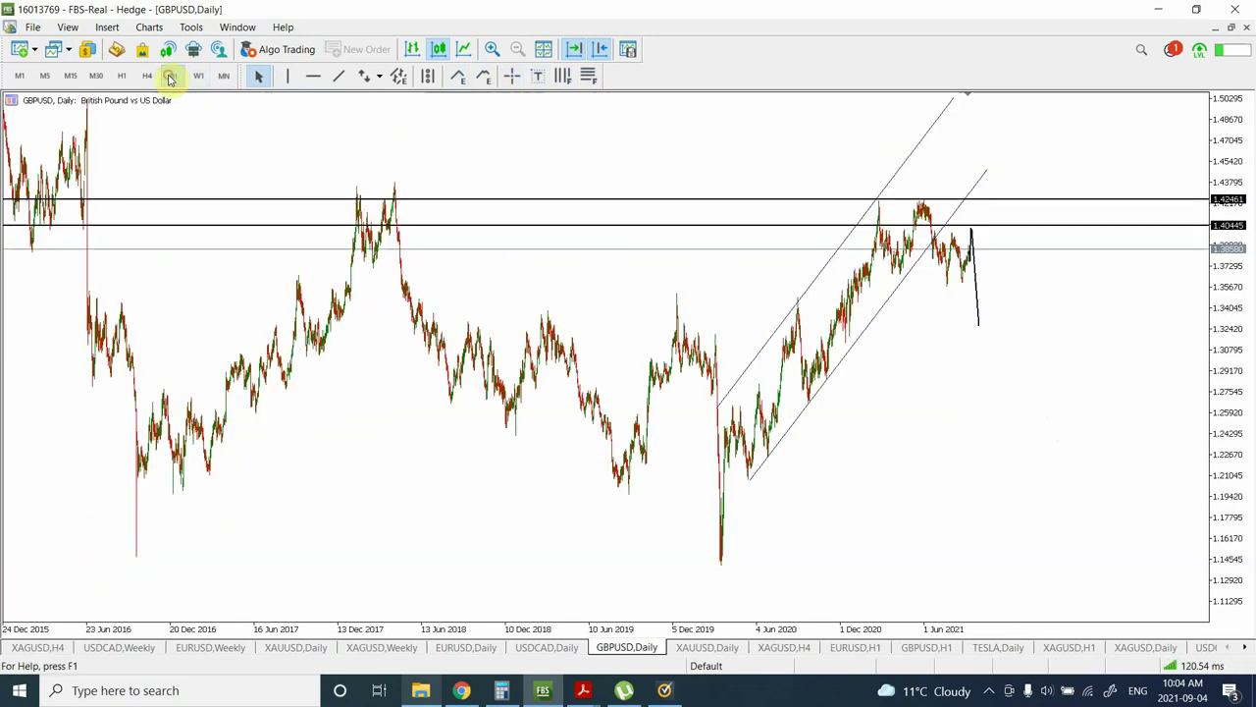
click(484, 76)
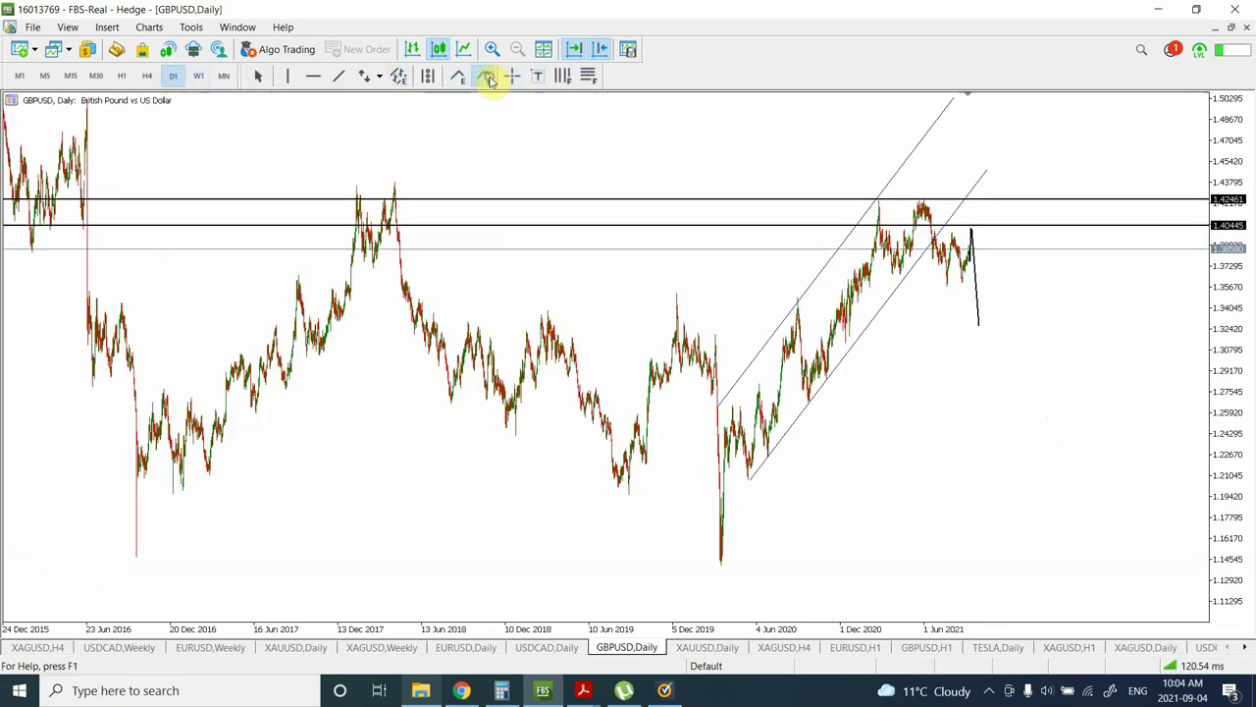
click(871, 191)
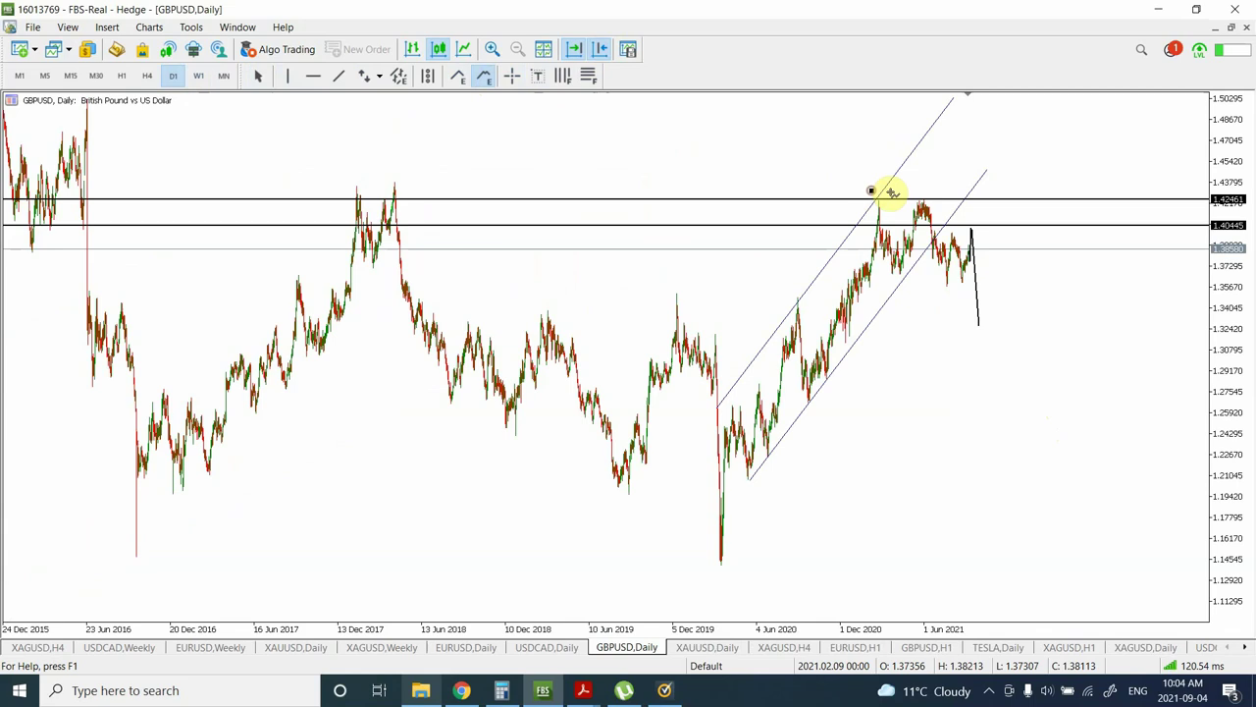
click(979, 340)
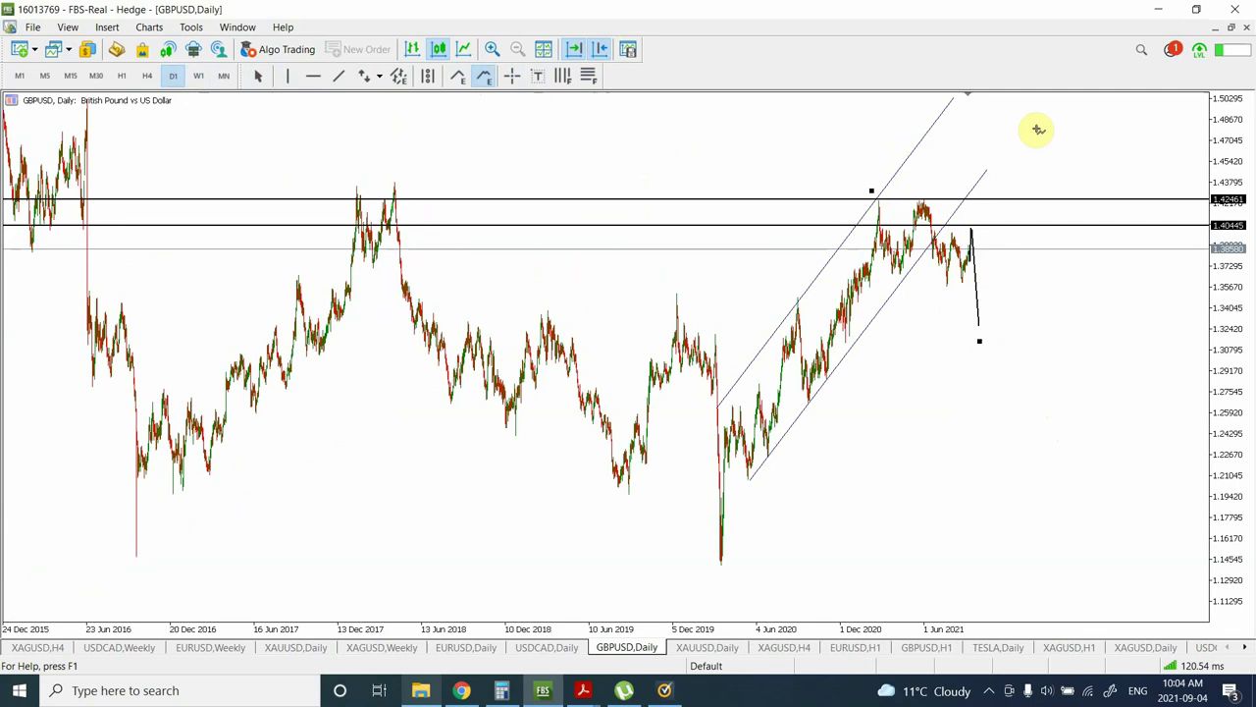
Step: On the weekly chart, place waves (3)-(5) above price, raising (3) and lowering (5) slightly
click(198, 77)
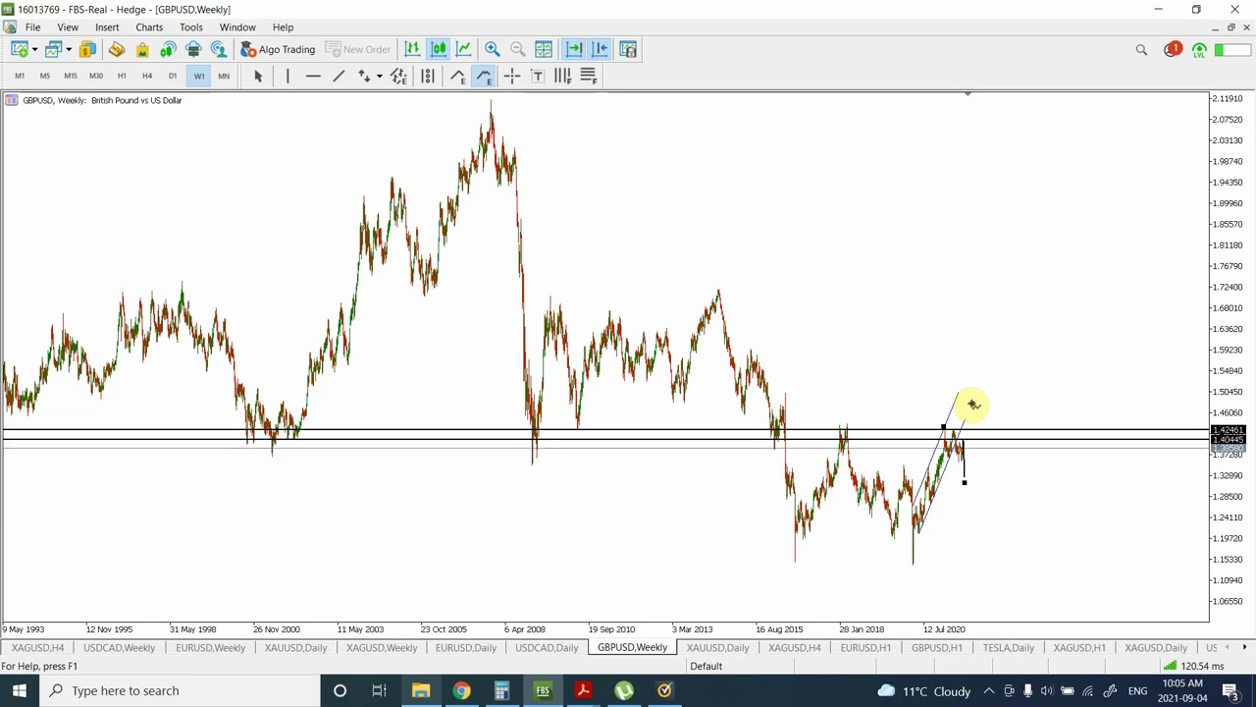
click(1016, 356)
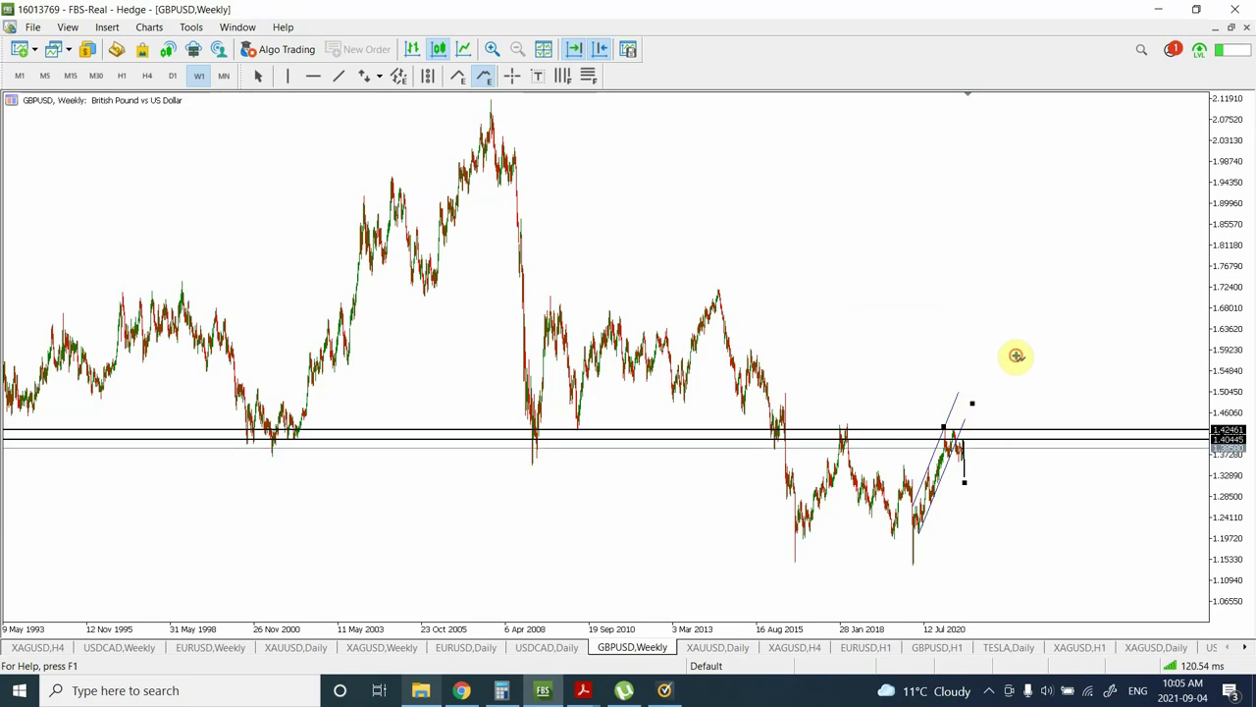
click(1022, 259)
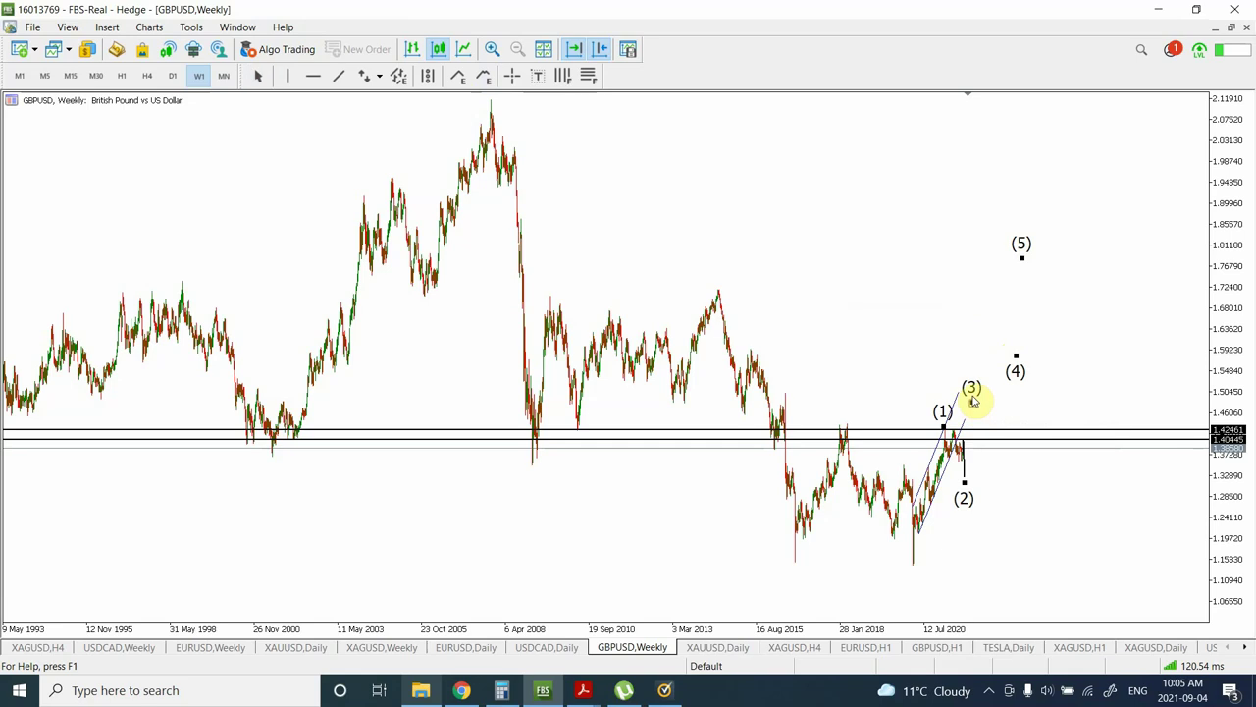
drag(975, 399, 1005, 379)
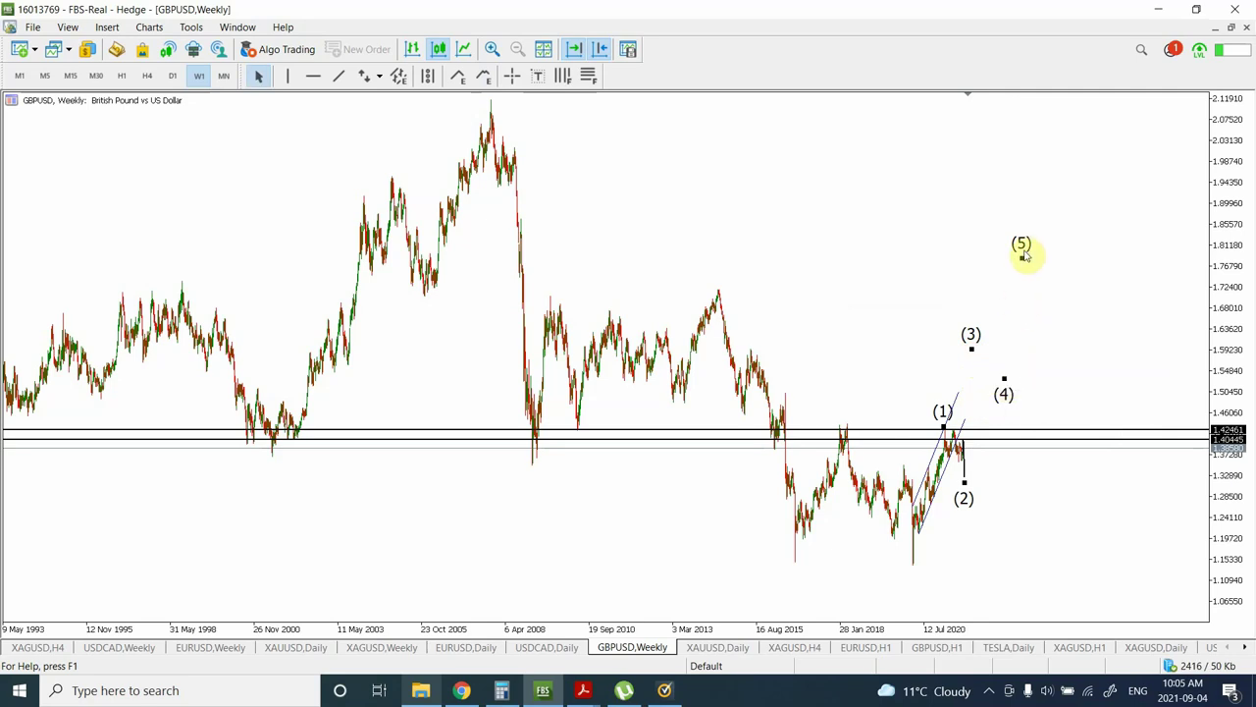
drag(1025, 259, 1026, 272)
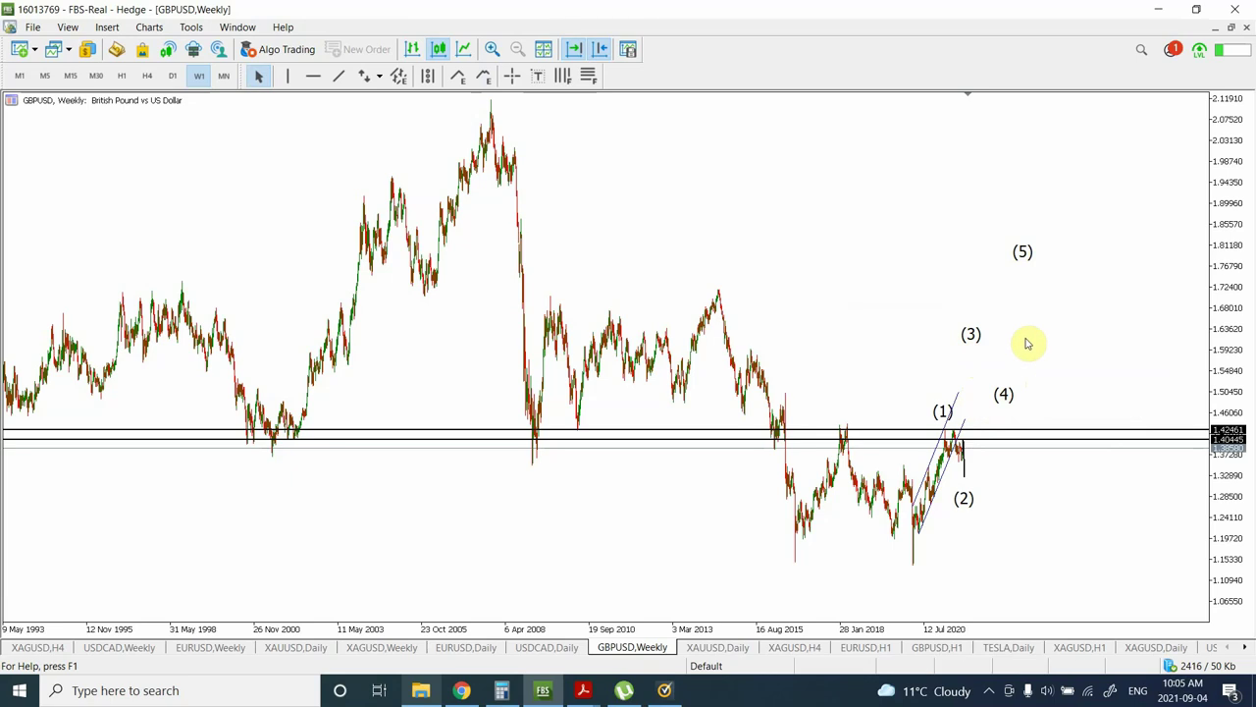
Step: On the daily chart, place Elliott Correction Wave points A (July high), B (August low), C (latest peak)
click(172, 77)
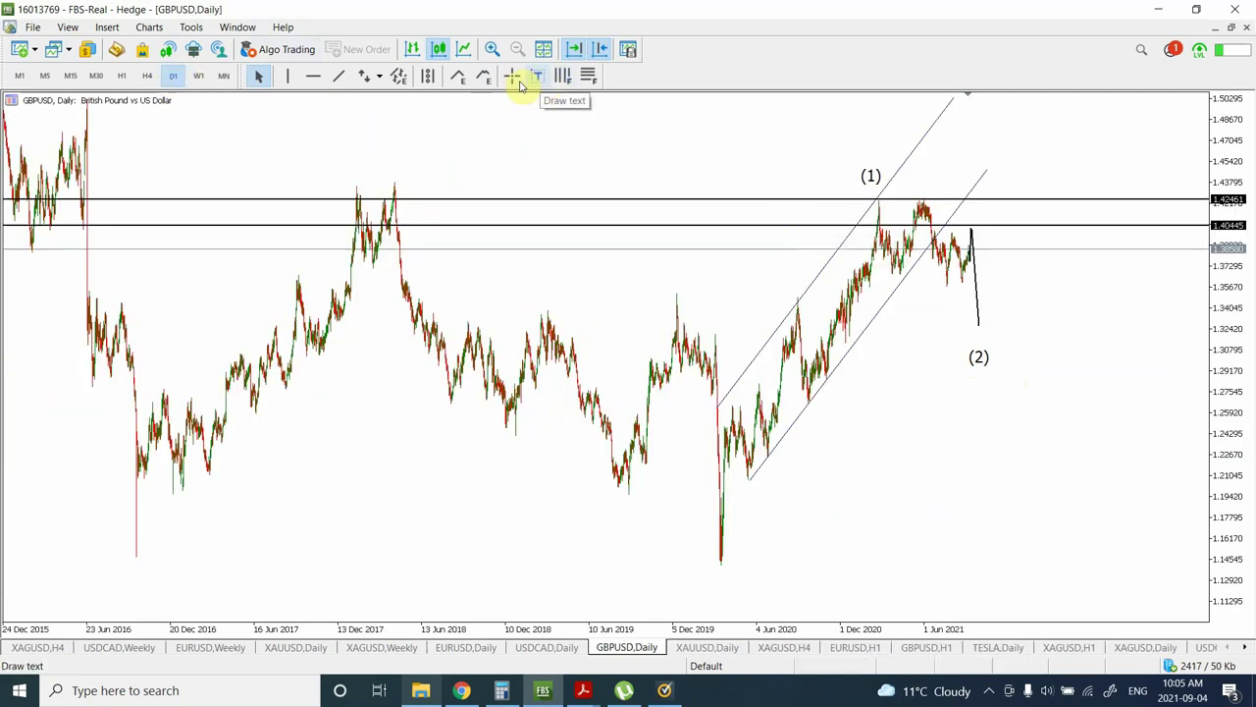
click(460, 79)
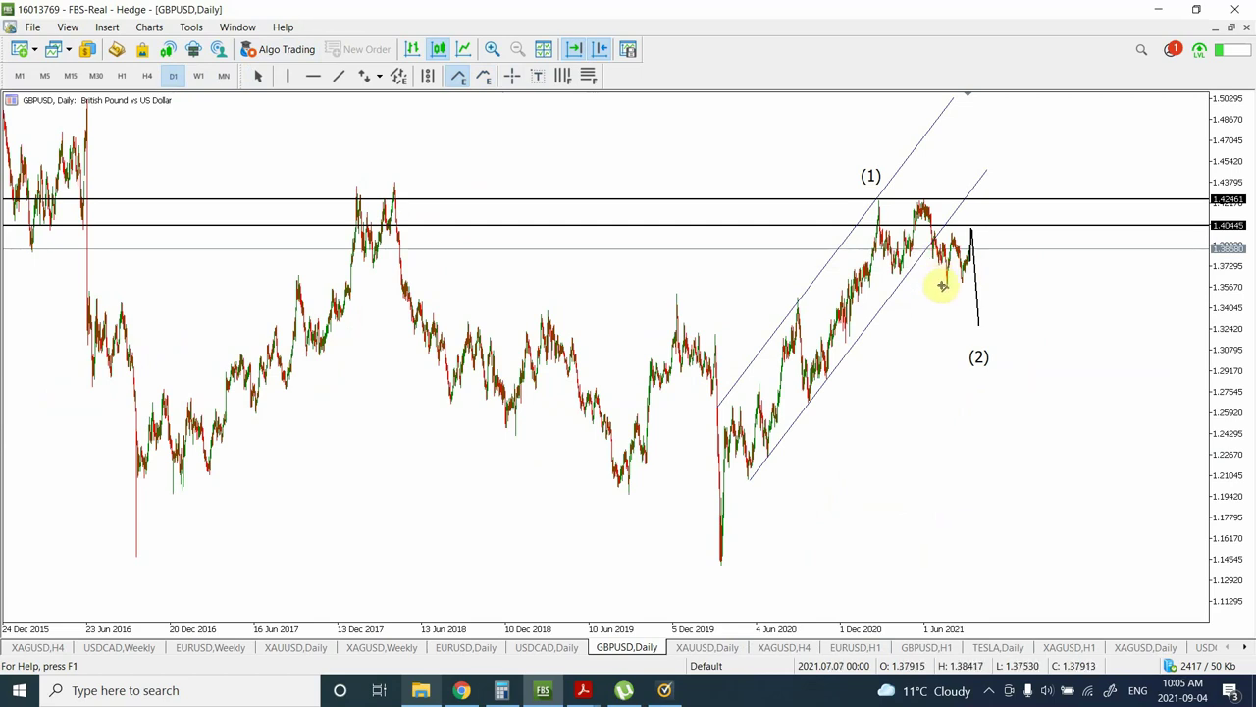
click(948, 233)
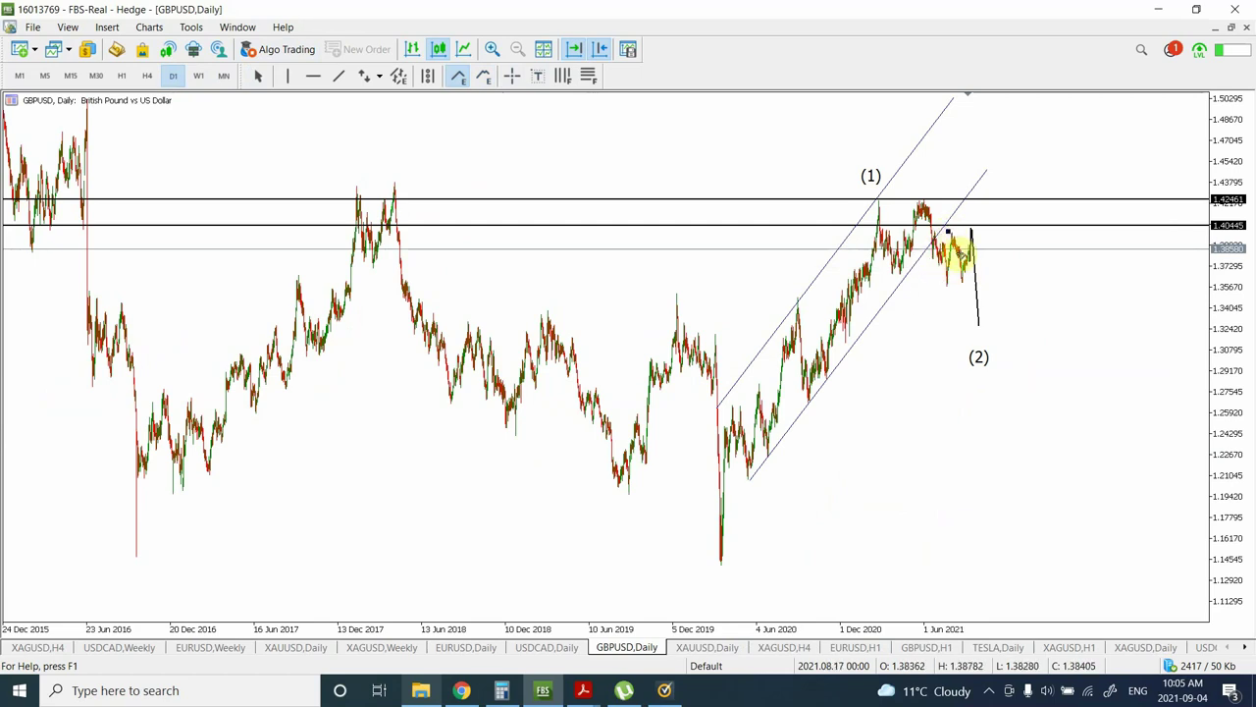
click(961, 283)
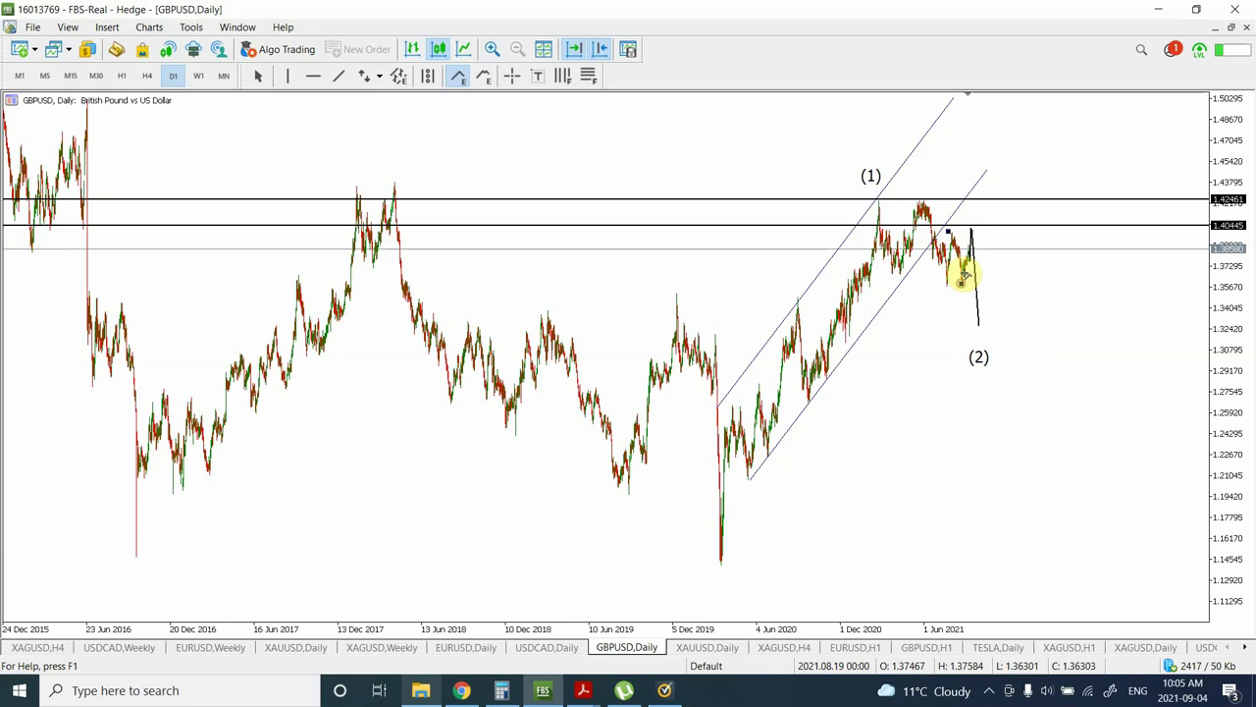
click(973, 224)
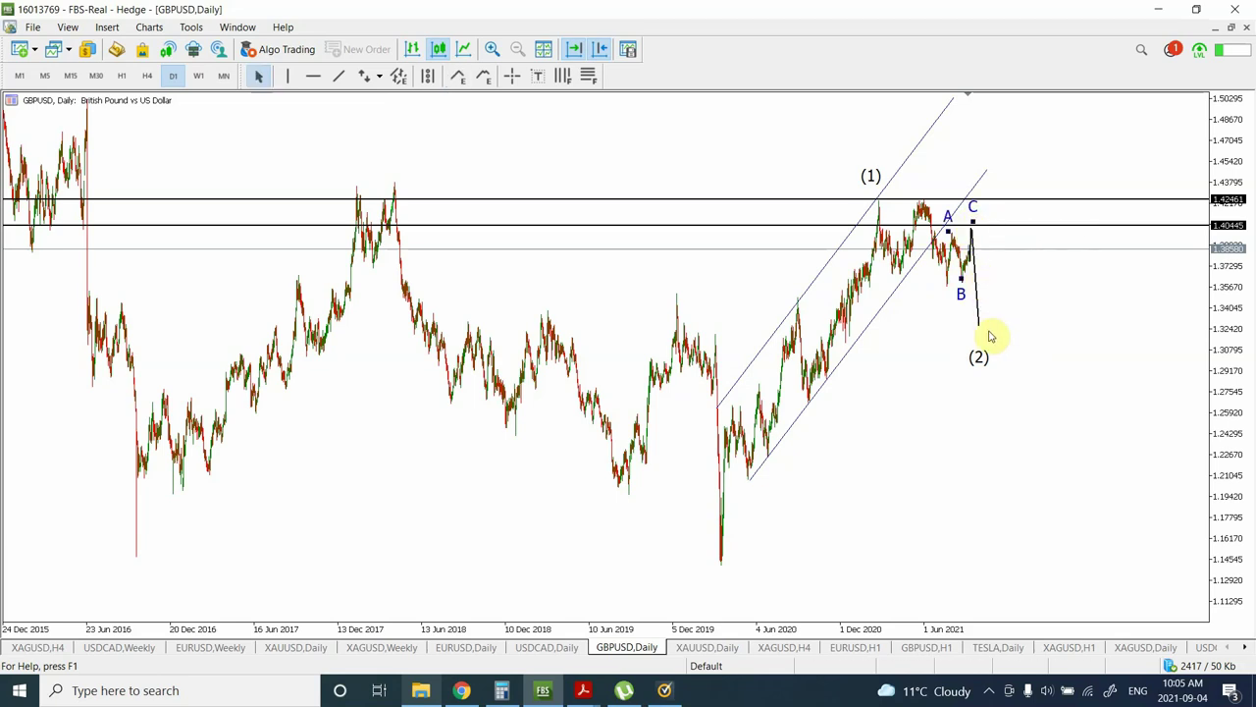
Step: On the 4-hour chart, move A onto the July high and C onto the projected peak, then return to daily
click(148, 77)
drag(844, 183, 860, 185)
drag(993, 157, 976, 173)
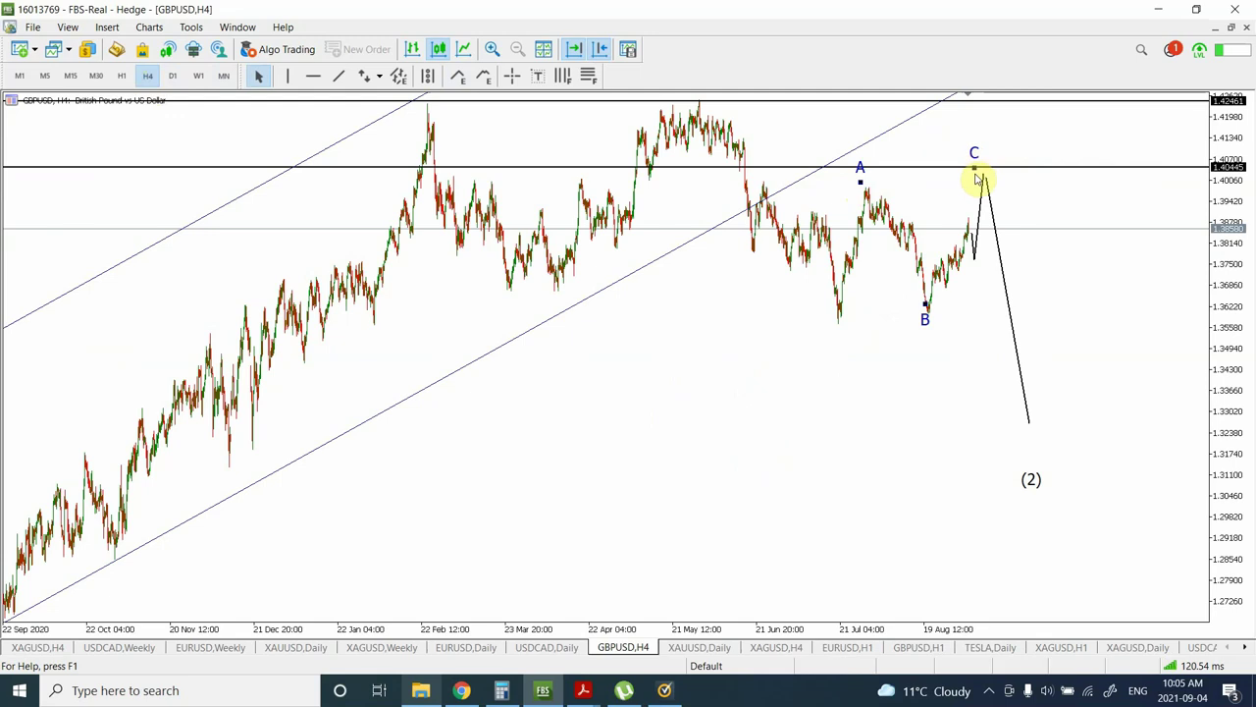
click(923, 485)
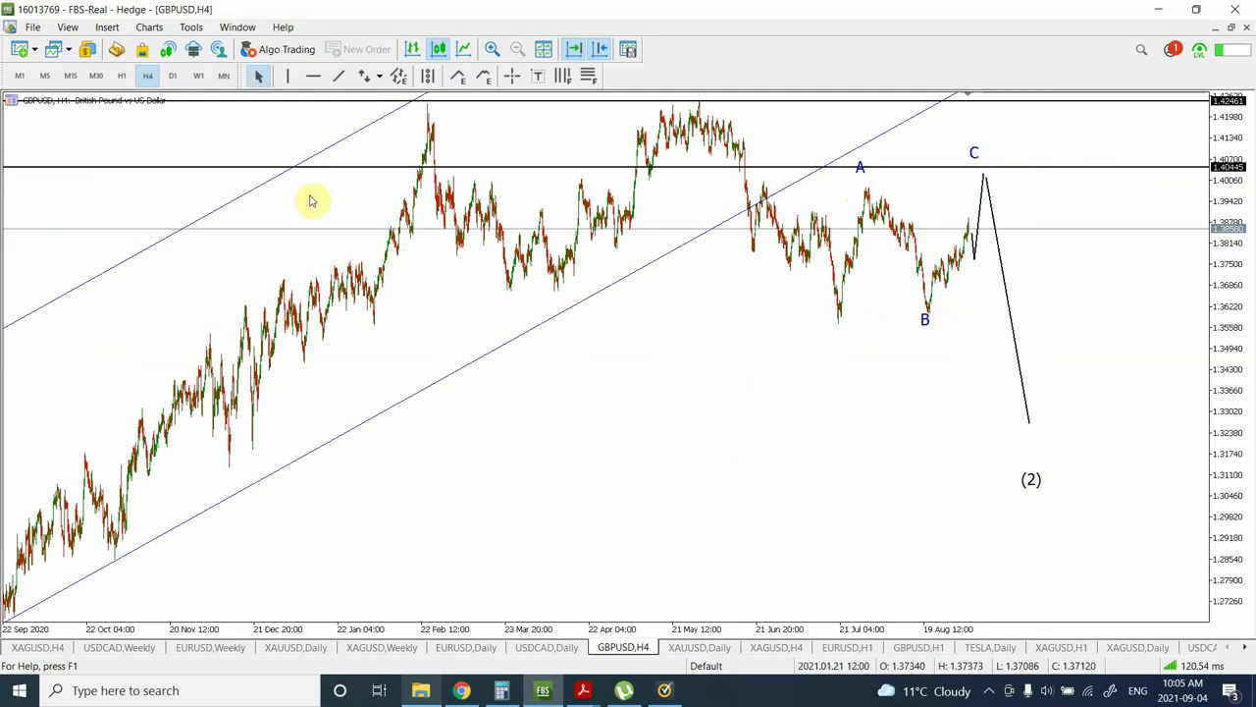
click(173, 75)
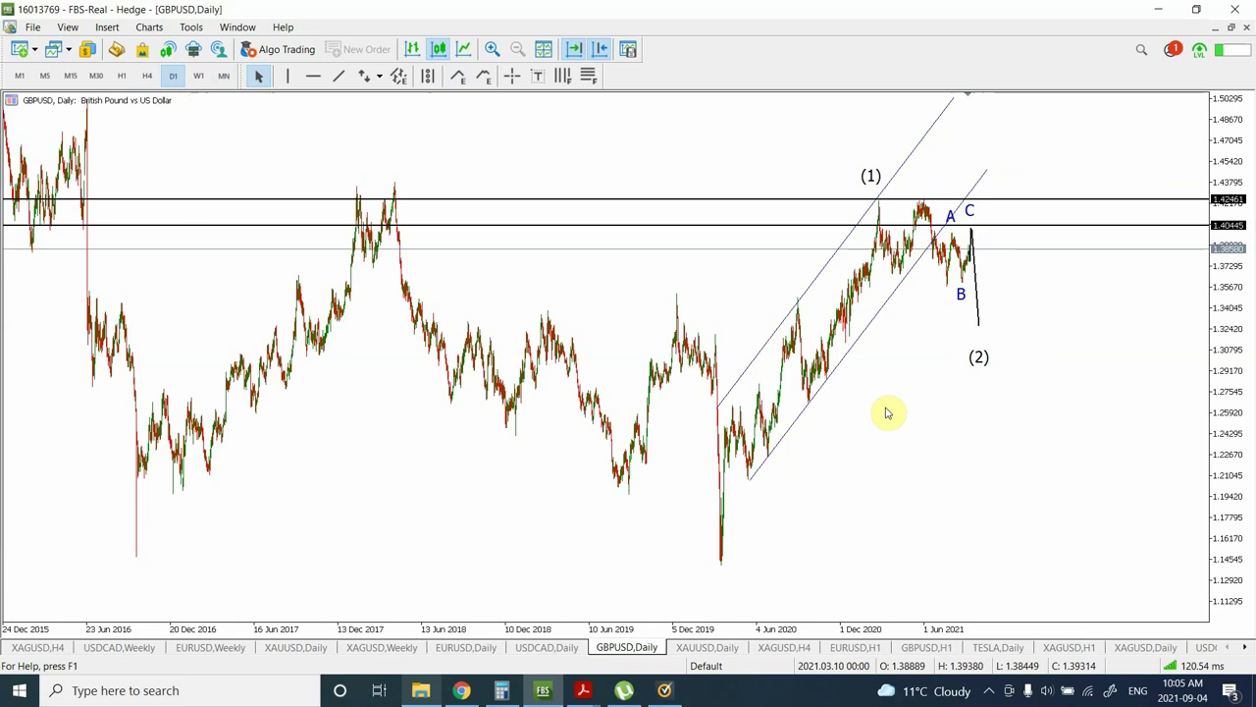